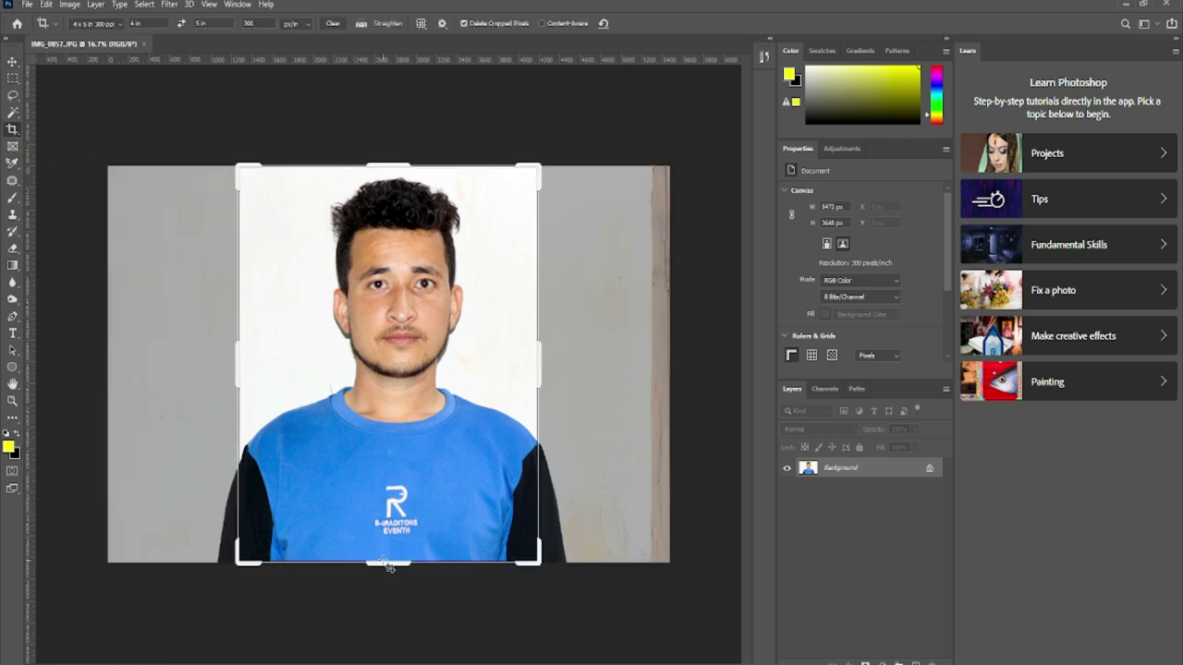
drag(386, 564, 395, 528)
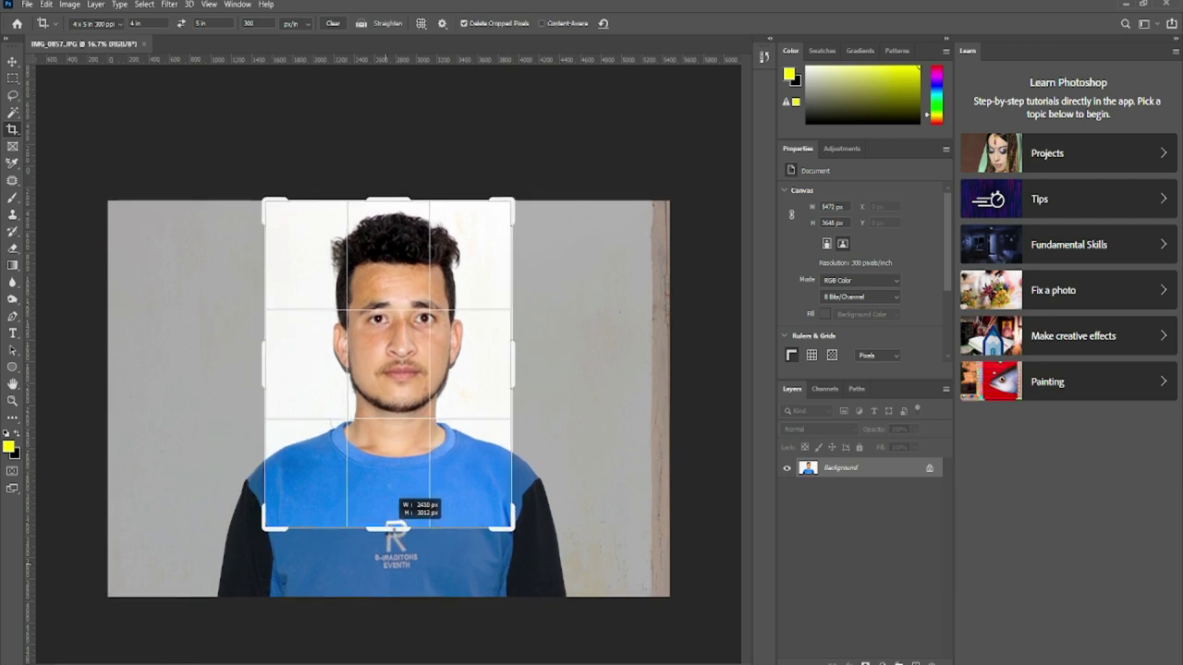
drag(396, 528, 390, 527)
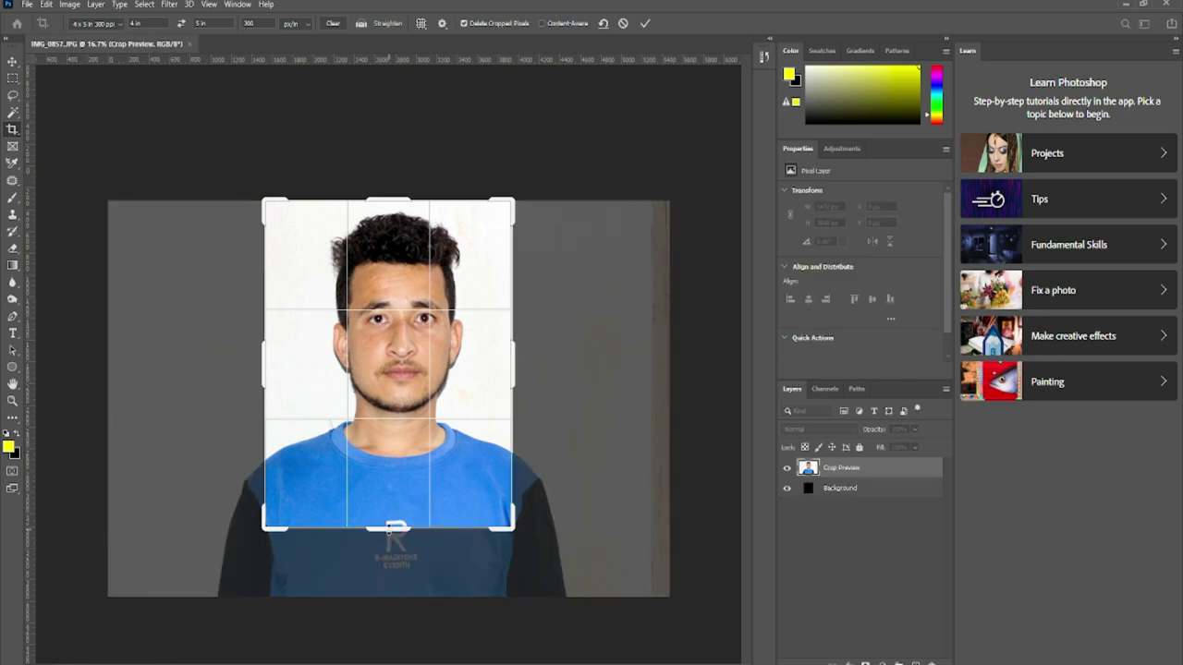
key(Return)
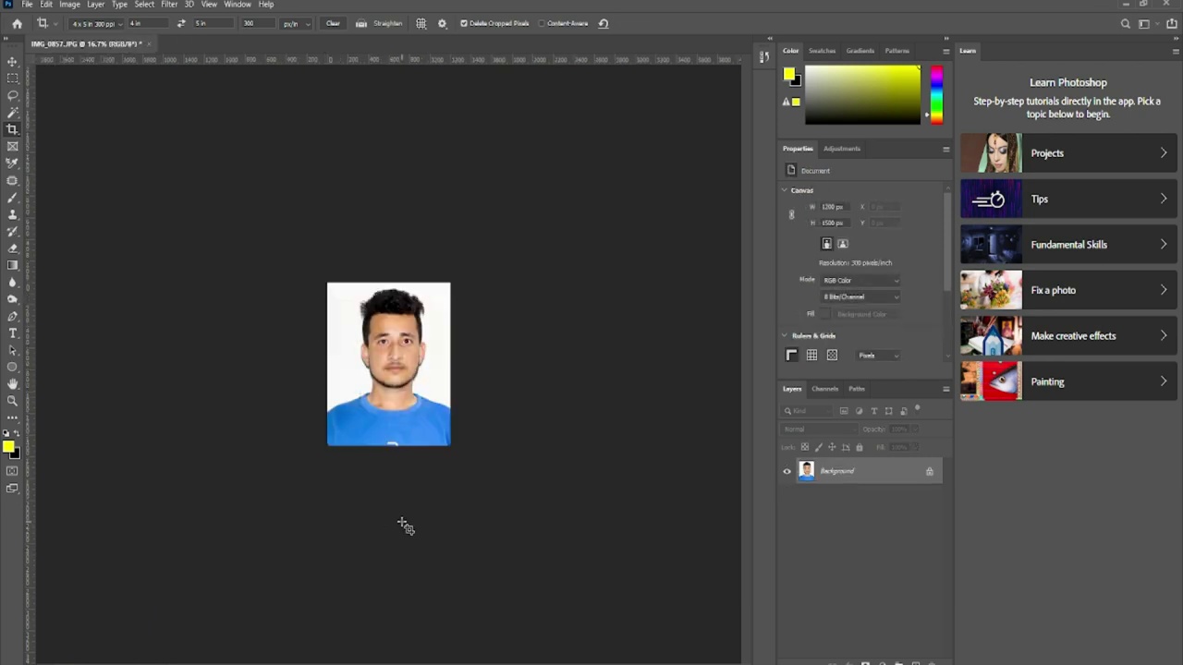
key(ctrl+z)
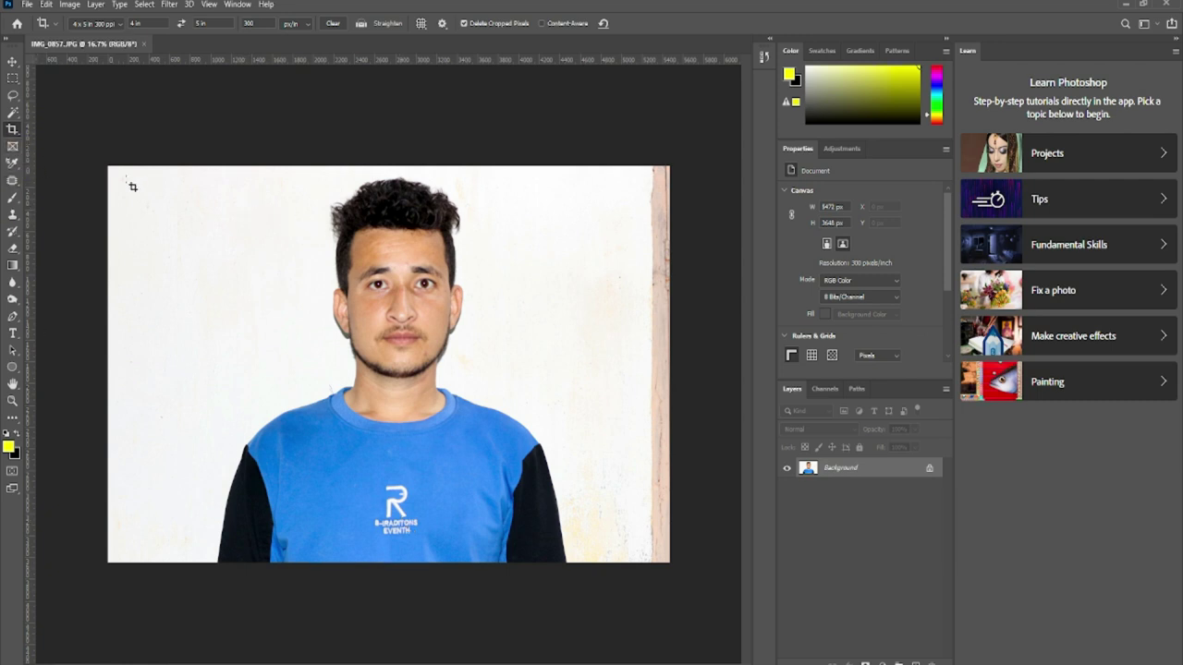
Crop the photo at the 4 x 5 in, 300 px/in preset, framing the man from above the hair to below the shirt's R logo.
click(15, 130)
drag(388, 560, 393, 542)
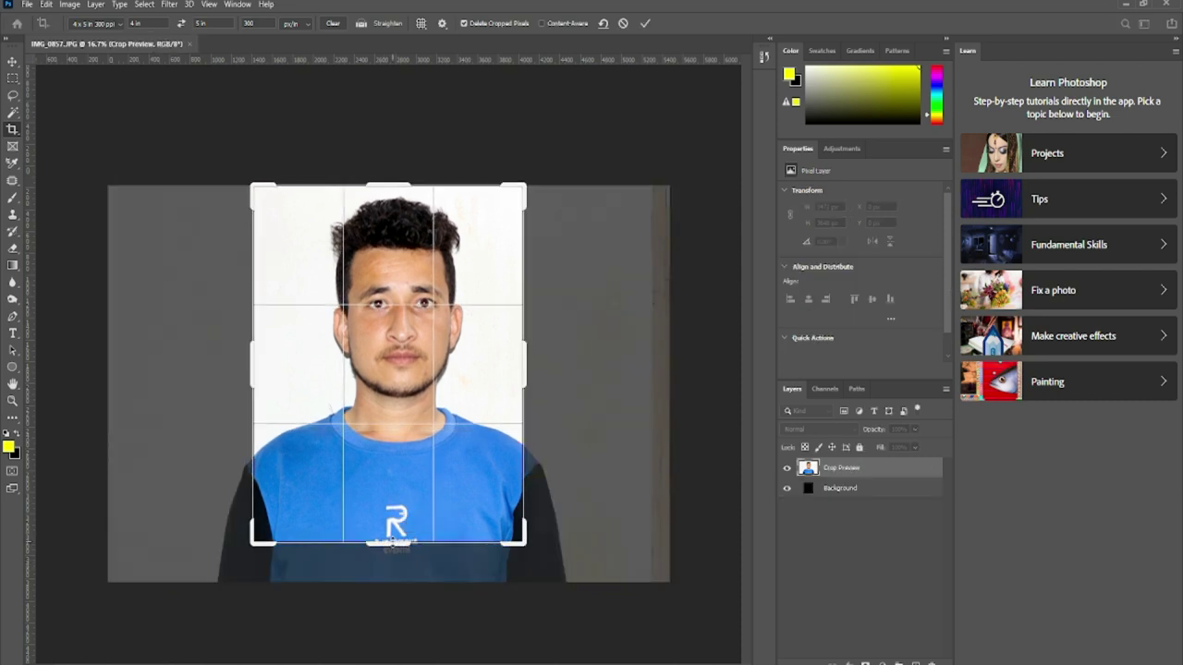
key(Return)
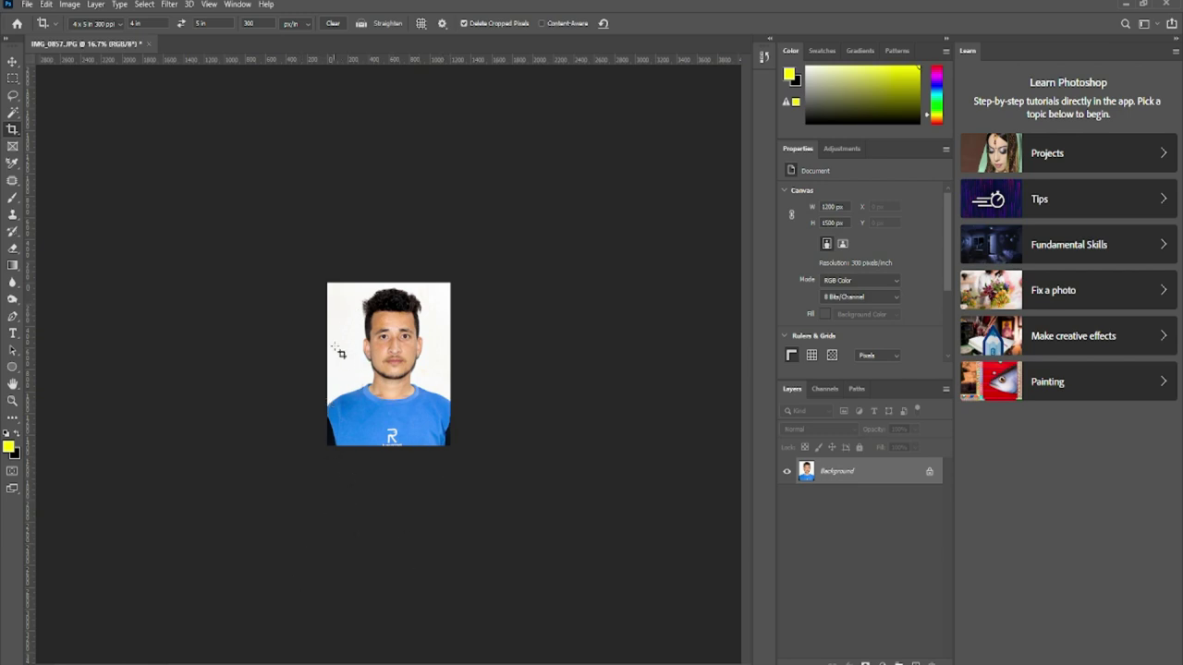
Select the wall background around the man with the Magic Wand.
key(ctrl+plus)
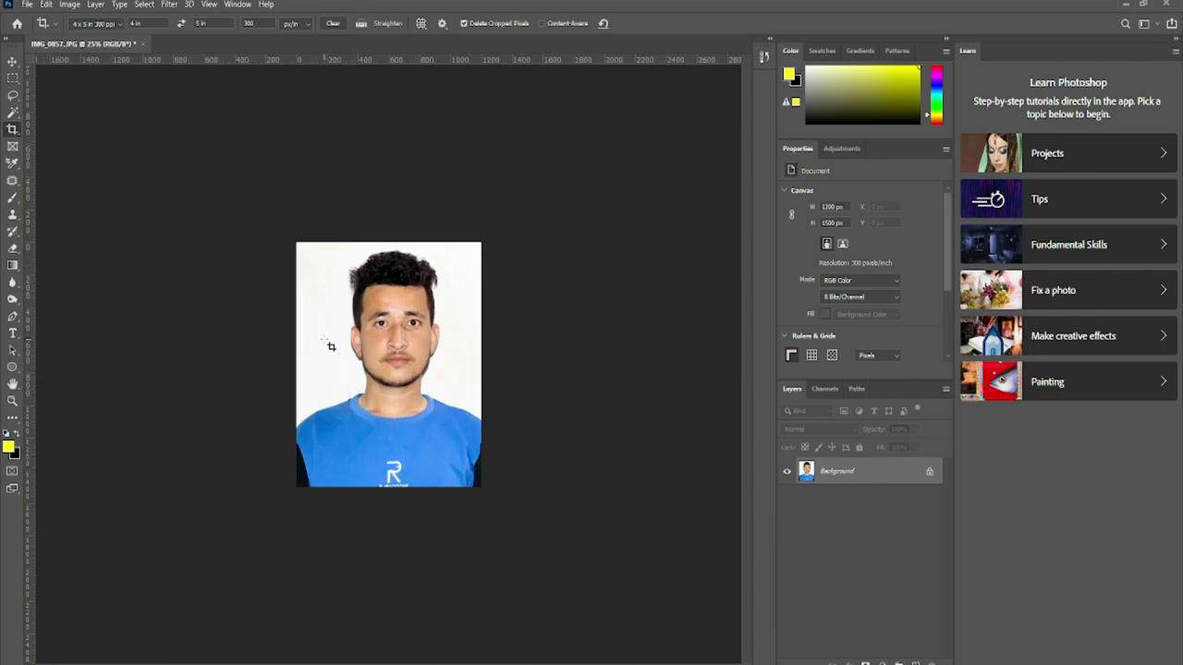
key(ctrl+plus)
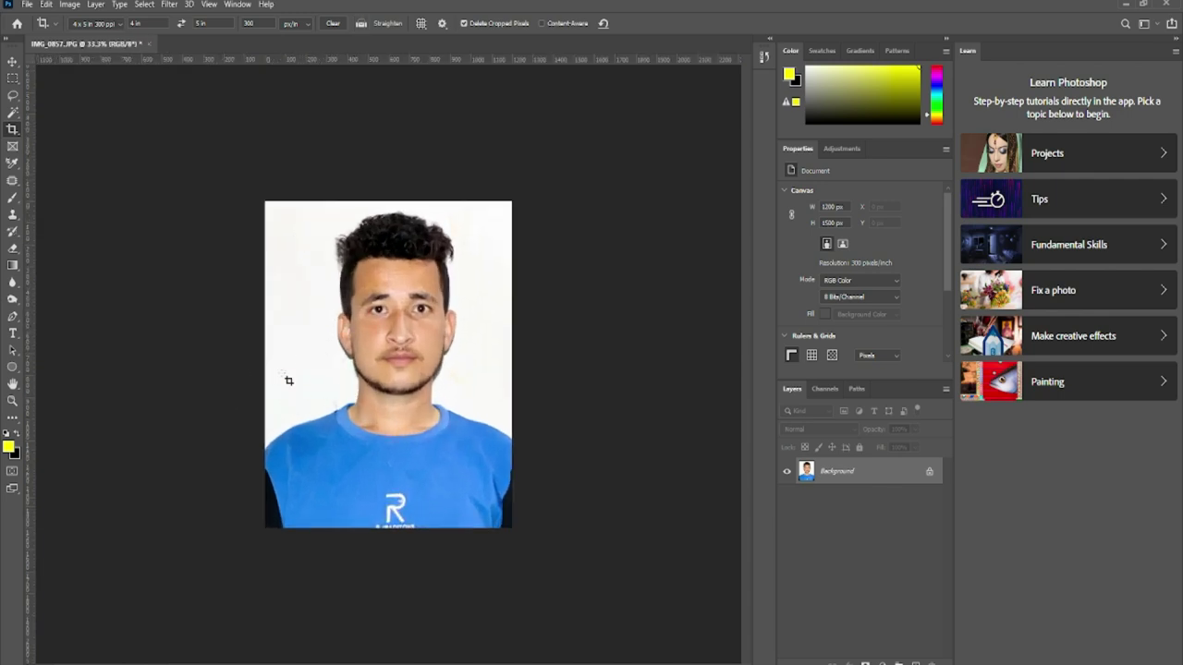
click(13, 113)
click(290, 319)
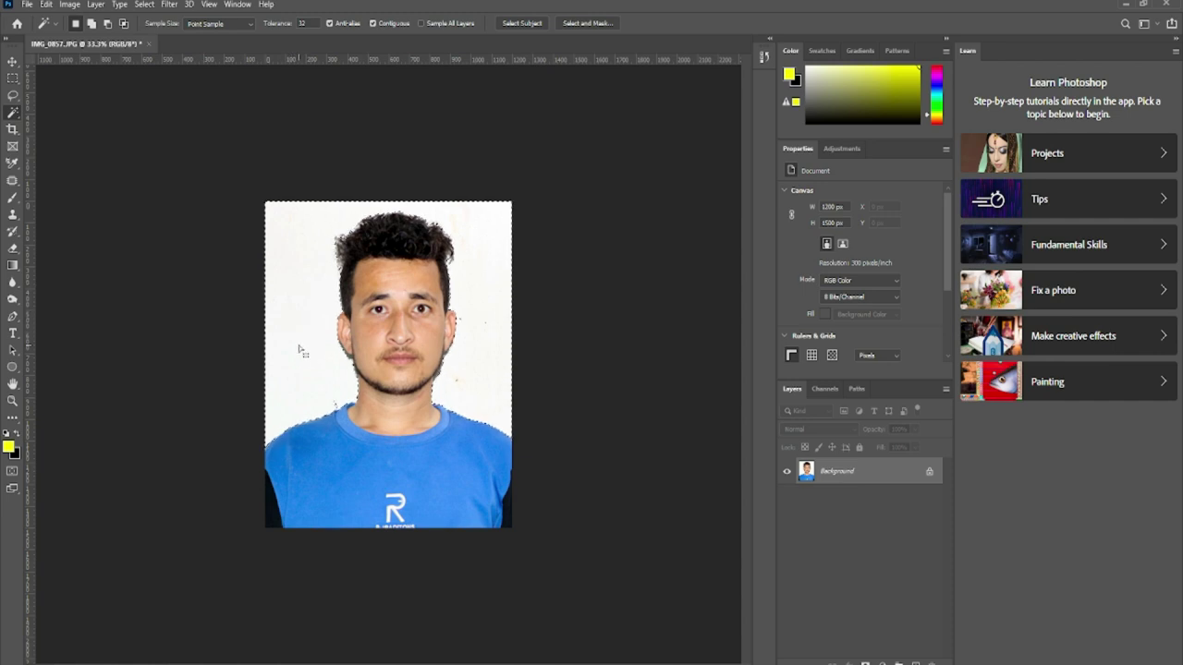
Set the background colour to ffffff, fill the selected wall with it and deselect.
click(15, 453)
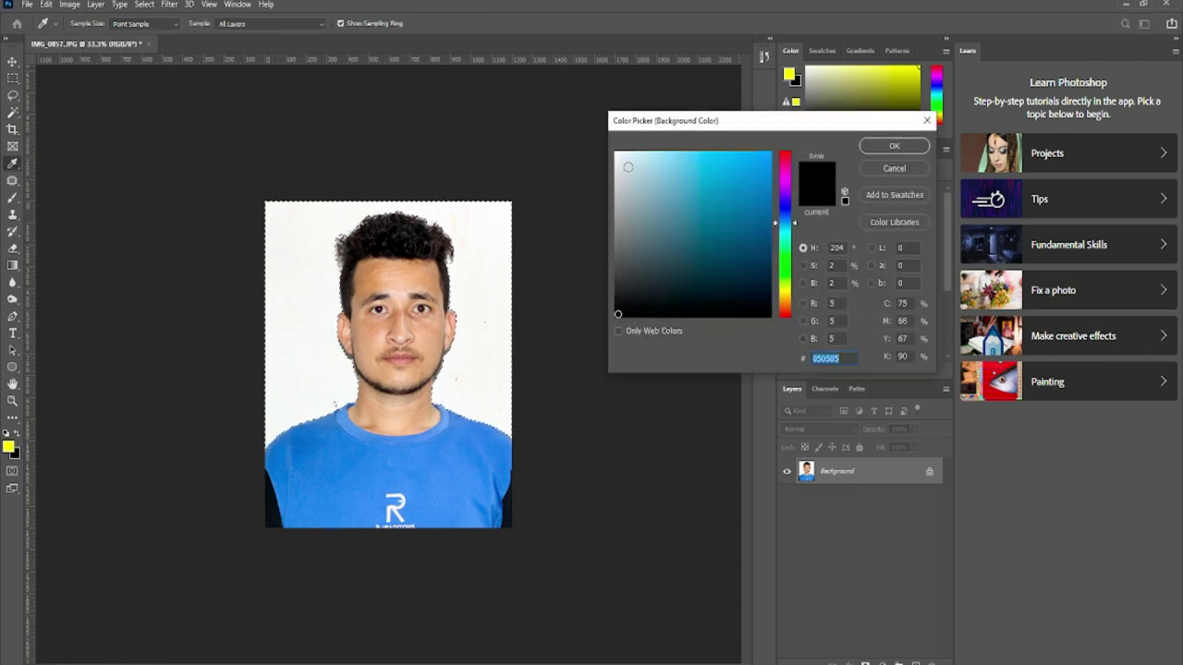
text(ffffff)
click(894, 145)
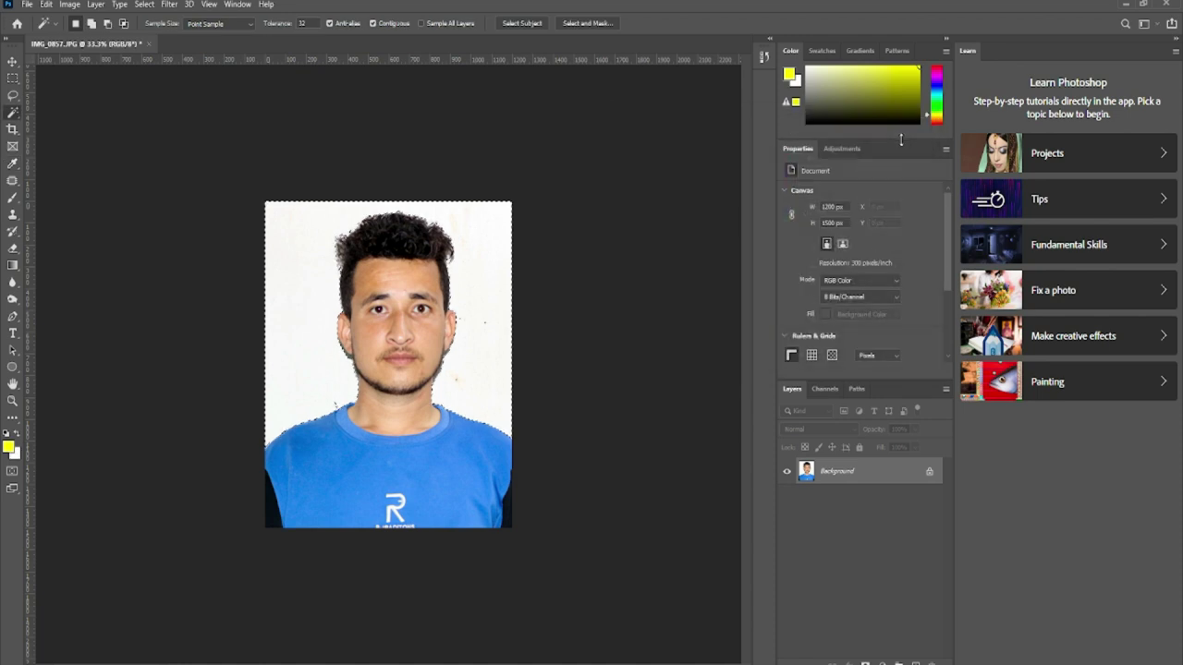
key(ctrl+BackSpace)
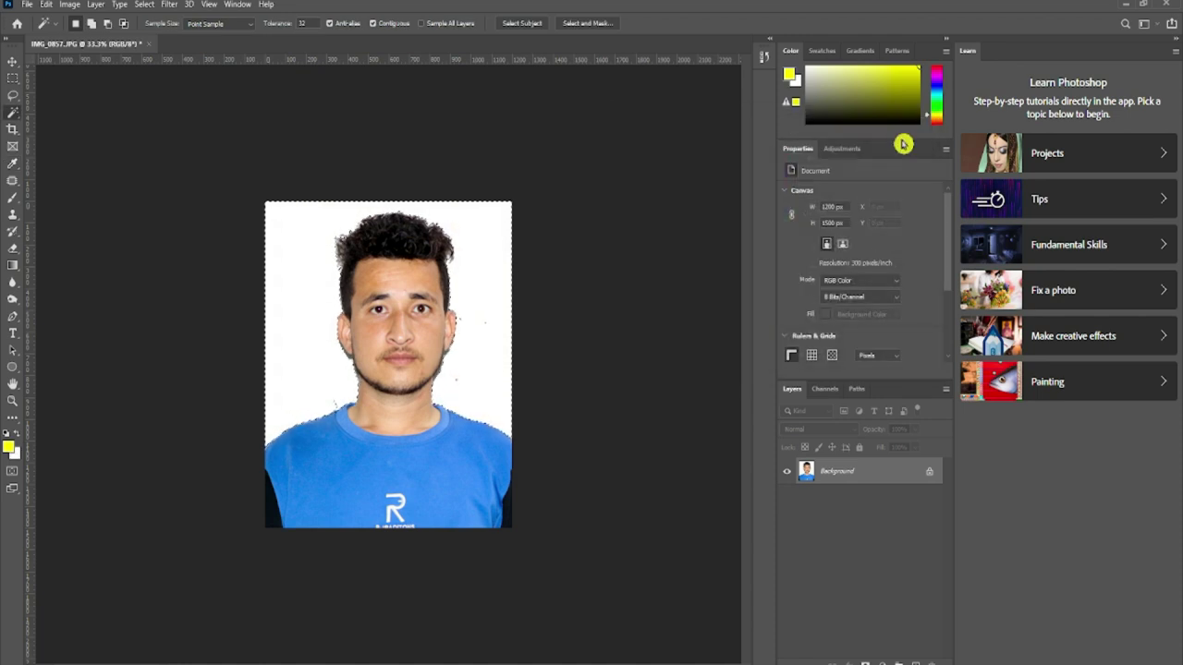
key(alt+BackSpace)
key(ctrl+z)
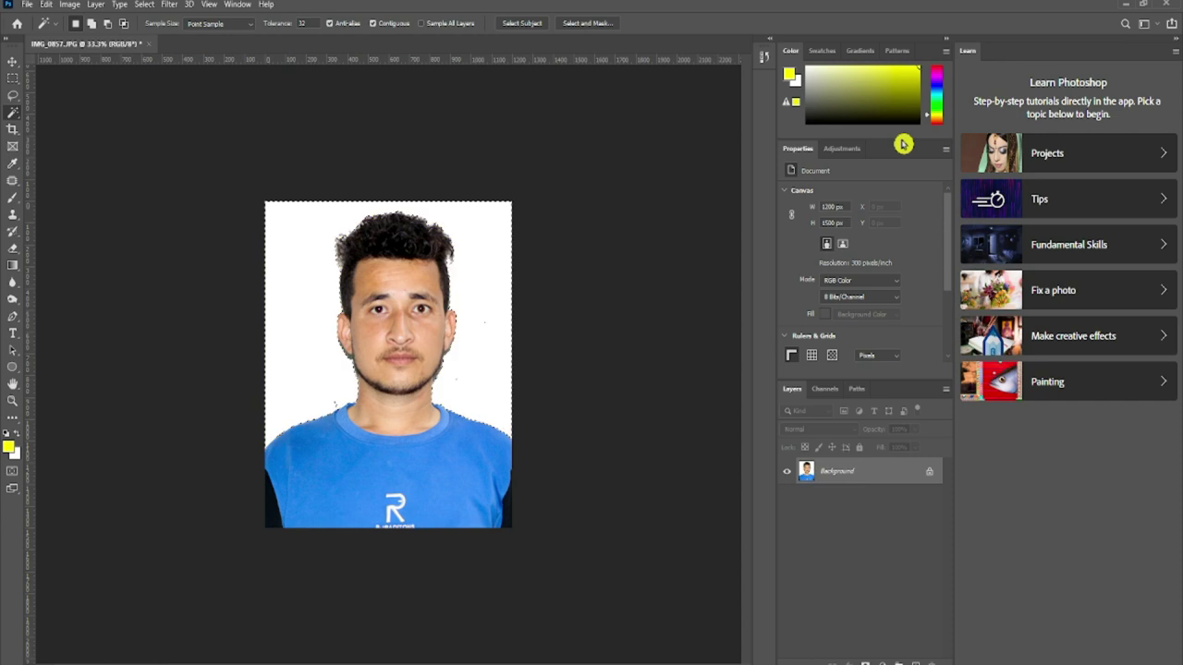
key(ctrl+d)
Outline the grey shadow below the ear and along the jaw on the picture's left with the Polygonal Lasso and replace it with white.
key(ctrl+plus)
key(ctrl+plus)
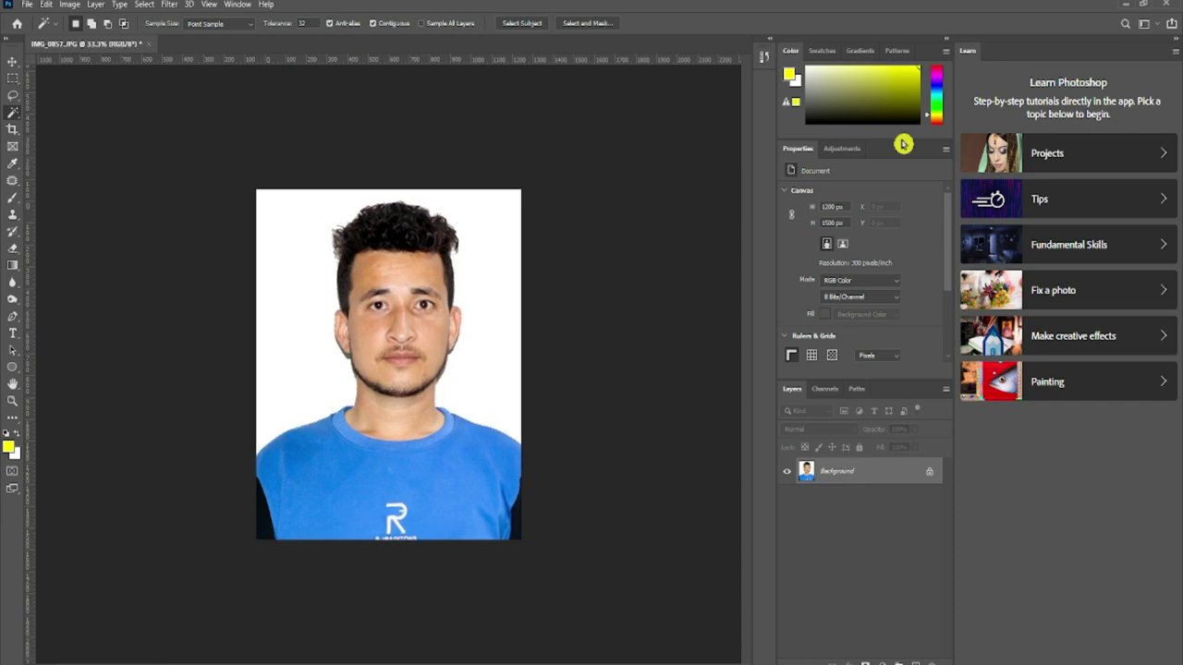
key(ctrl+plus)
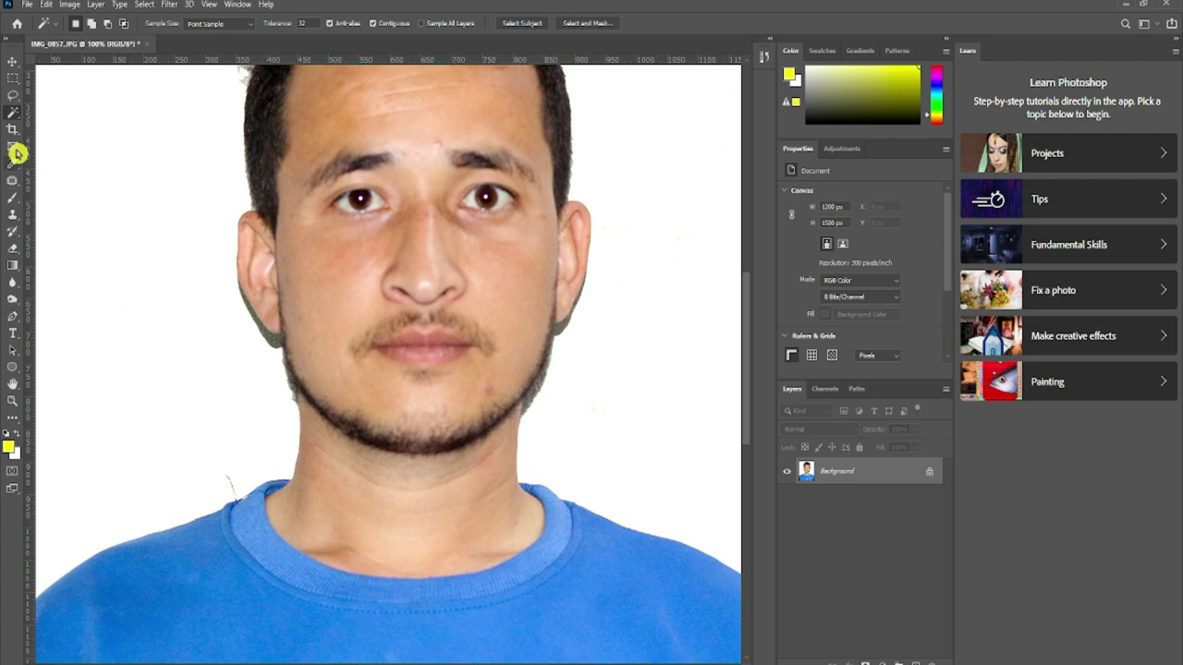
right_click(18, 114)
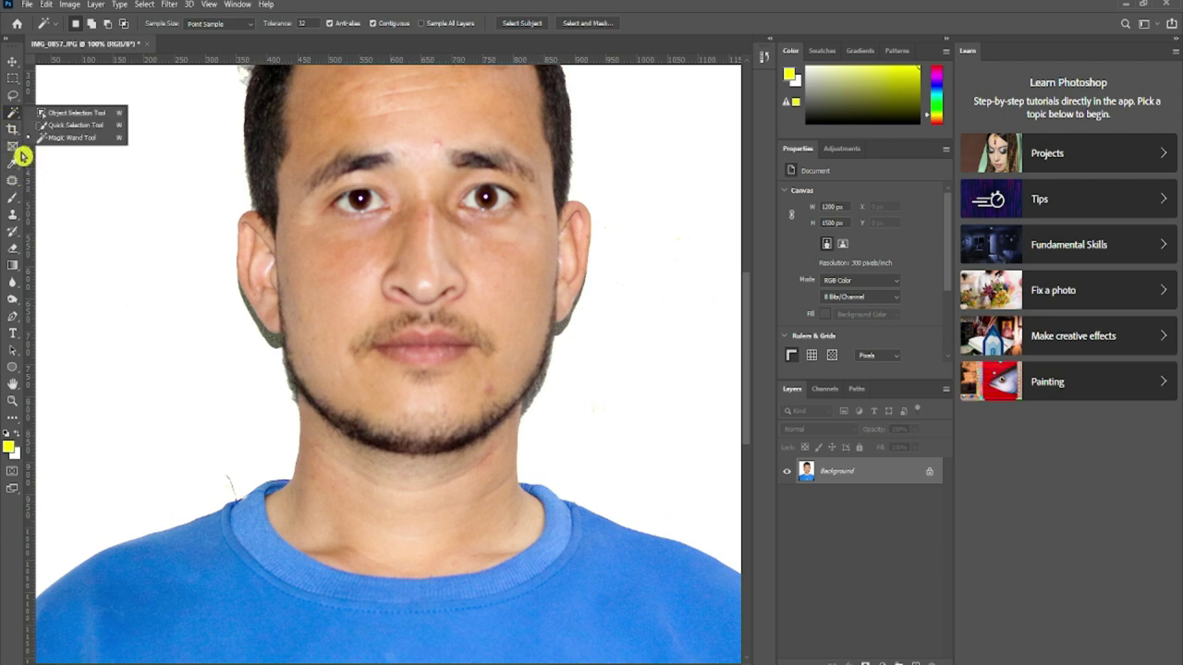
click(18, 104)
click(14, 96)
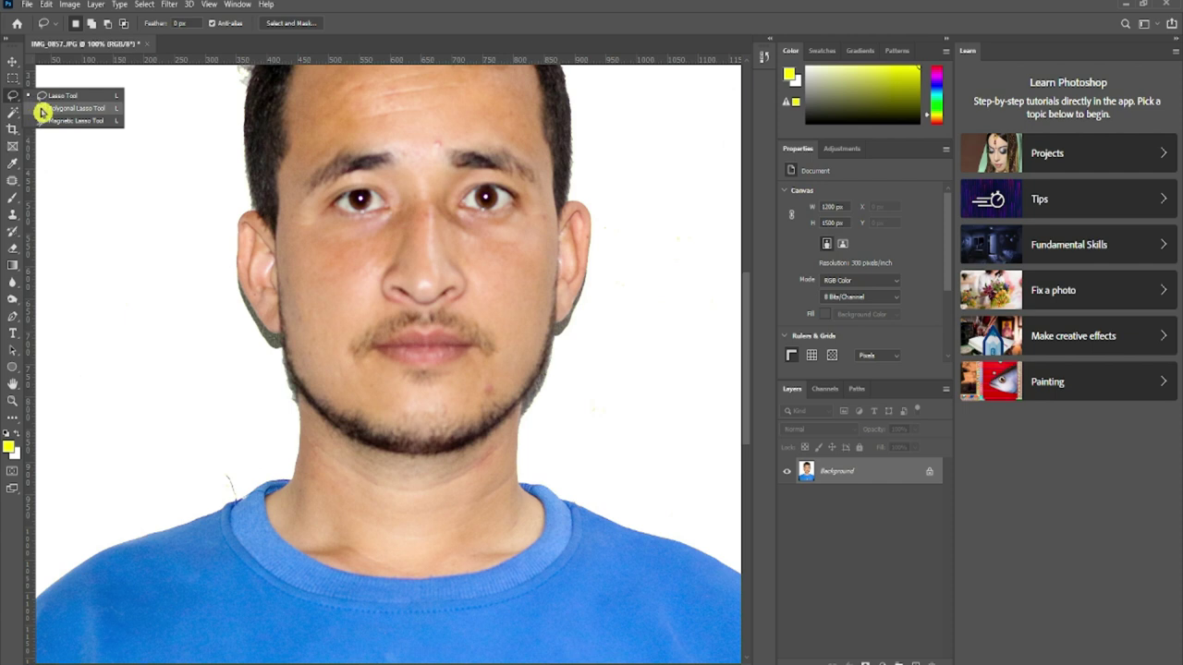
click(50, 108)
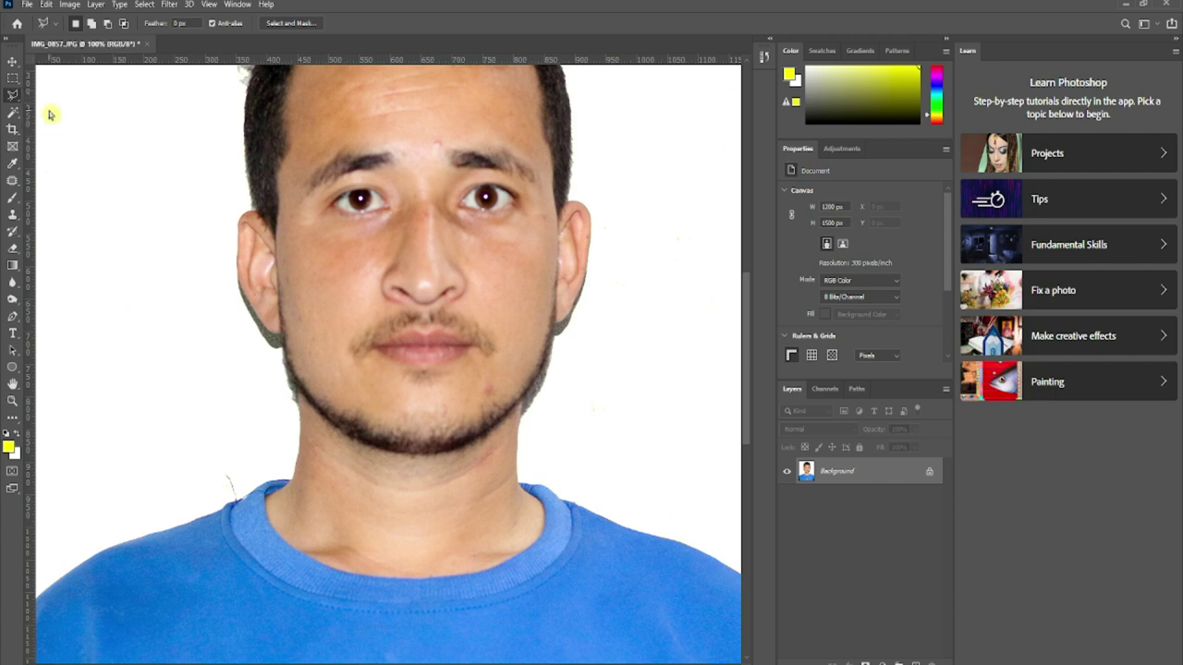
click(296, 404)
click(238, 282)
key(ctrl+d)
scroll(570, 493, up, 1)
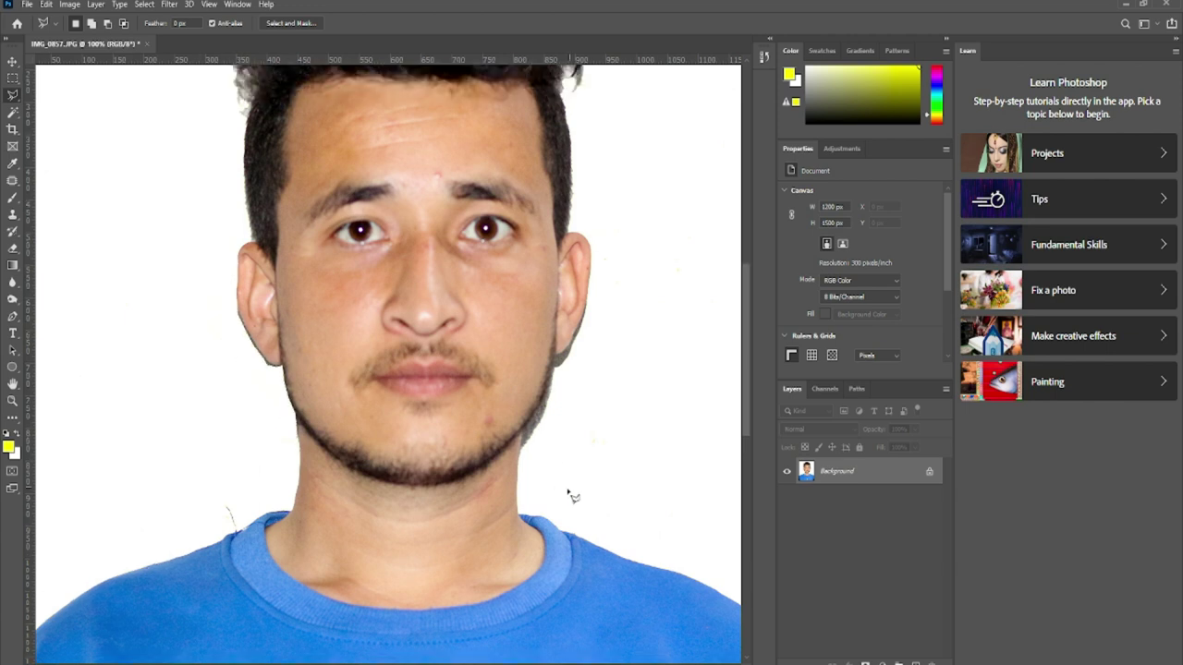
Remove the shadow beside the jaw on the picture's right and tidy the edge of the opposite earlobe with the Polygonal Lasso.
mouse_move(524, 453)
mouse_down()
mouse_move(616, 236)
mouse_move(660, 234)
mouse_move(654, 342)
mouse_move(592, 391)
mouse_up()
scroll(577, 352, up, 3)
scroll(656, 350, down, 3)
key(ctrl+d)
scroll(277, 324, up, 3)
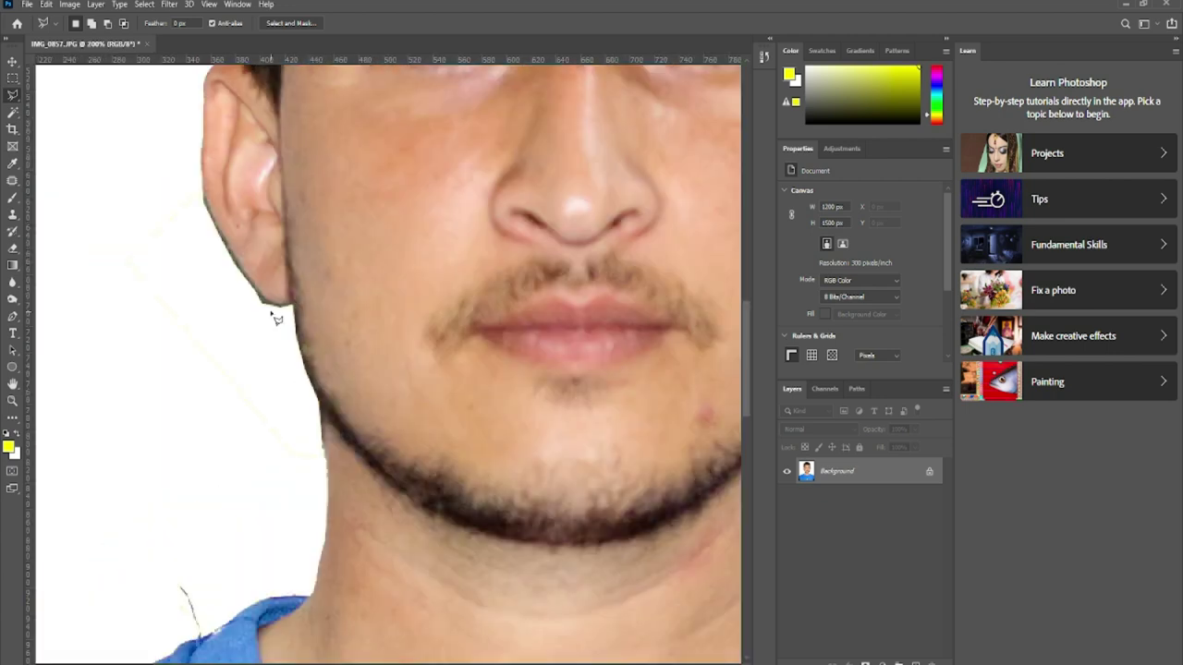
mouse_move(265, 308)
mouse_down()
mouse_move(202, 201)
mouse_move(264, 308)
mouse_up()
scroll(145, 462, down, 3)
Select the white background with the Magic Wand and clear the stray marks left above the collar.
right_click(13, 111)
click(65, 138)
click(228, 265)
scroll(231, 268, up, 2)
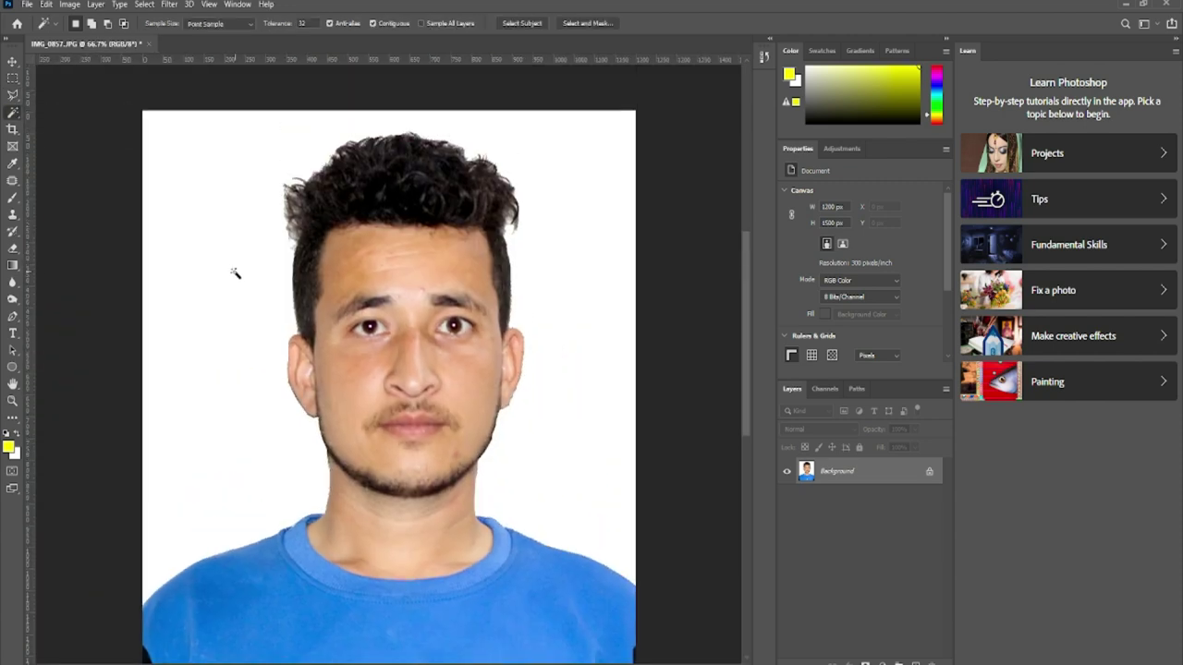
Erase the stray hair sticking out on both sides of the head with the Eraser.
click(13, 248)
mouse_move(282, 247)
mouse_down()
mouse_move(286, 217)
mouse_move(288, 232)
mouse_up()
mouse_move(520, 216)
mouse_down()
mouse_move(518, 228)
mouse_move(520, 189)
mouse_up()
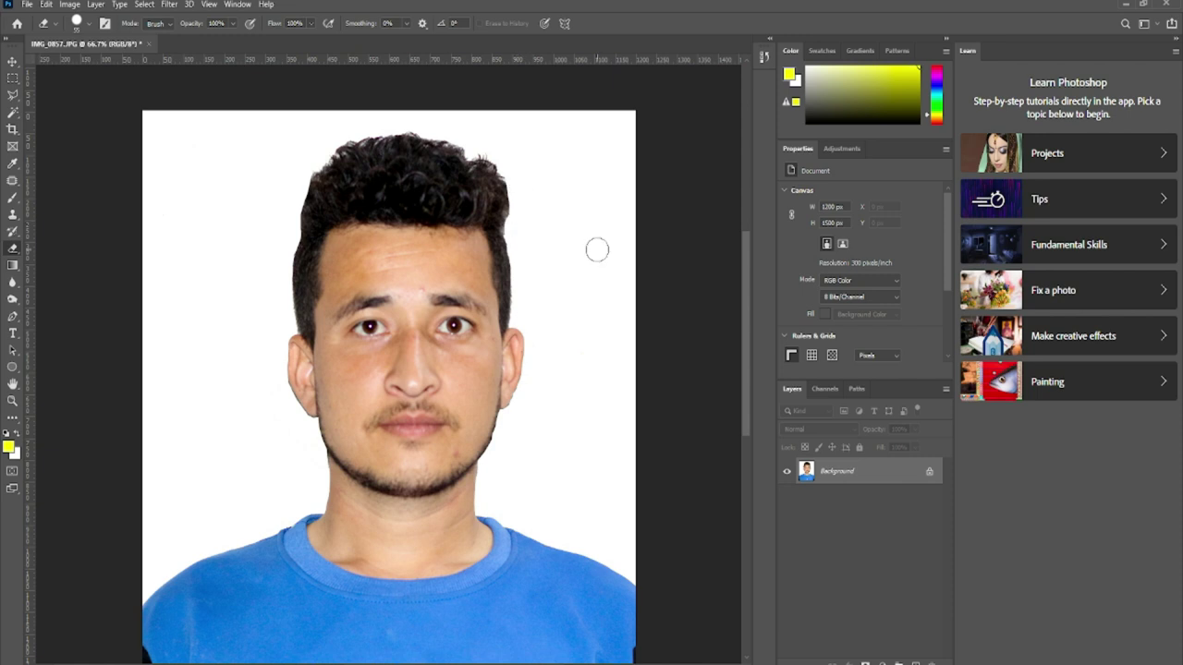
Adjust the Spot Healing Brush size and retouch the blemishes between the eyebrows, on the forehead and near the chin.
scroll(583, 259, down, 3)
scroll(569, 268, up, 3)
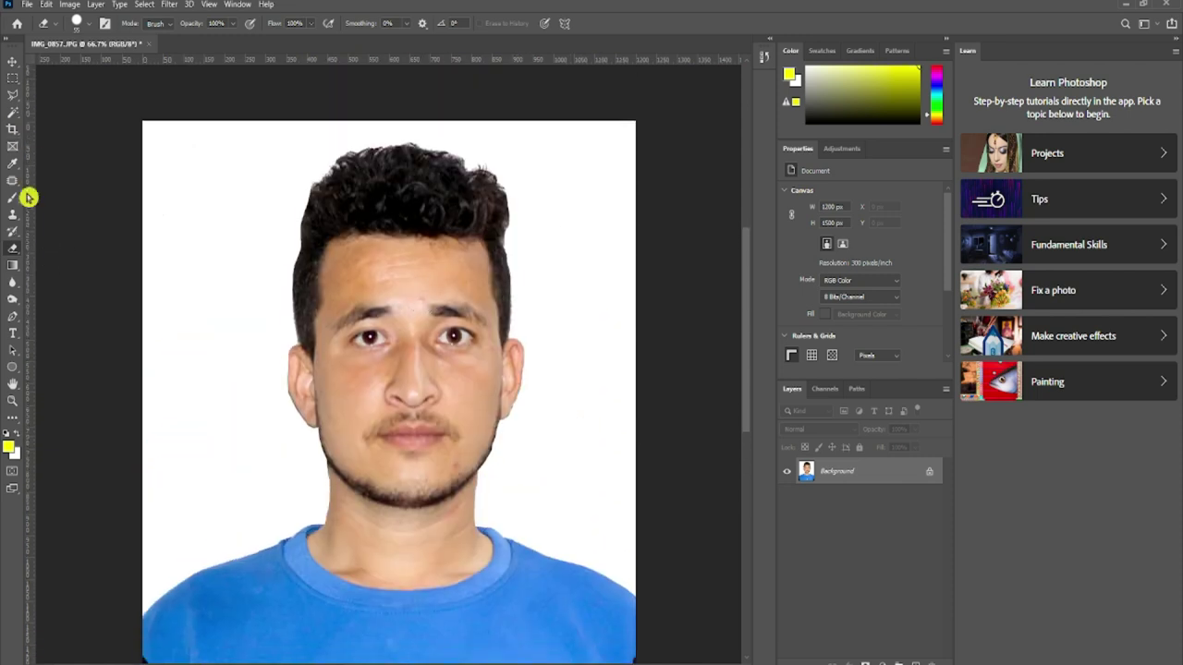
drag(13, 111, 69, 144)
mouse_move(22, 183)
mouse_down()
mouse_move(83, 198)
mouse_move(82, 180)
mouse_up()
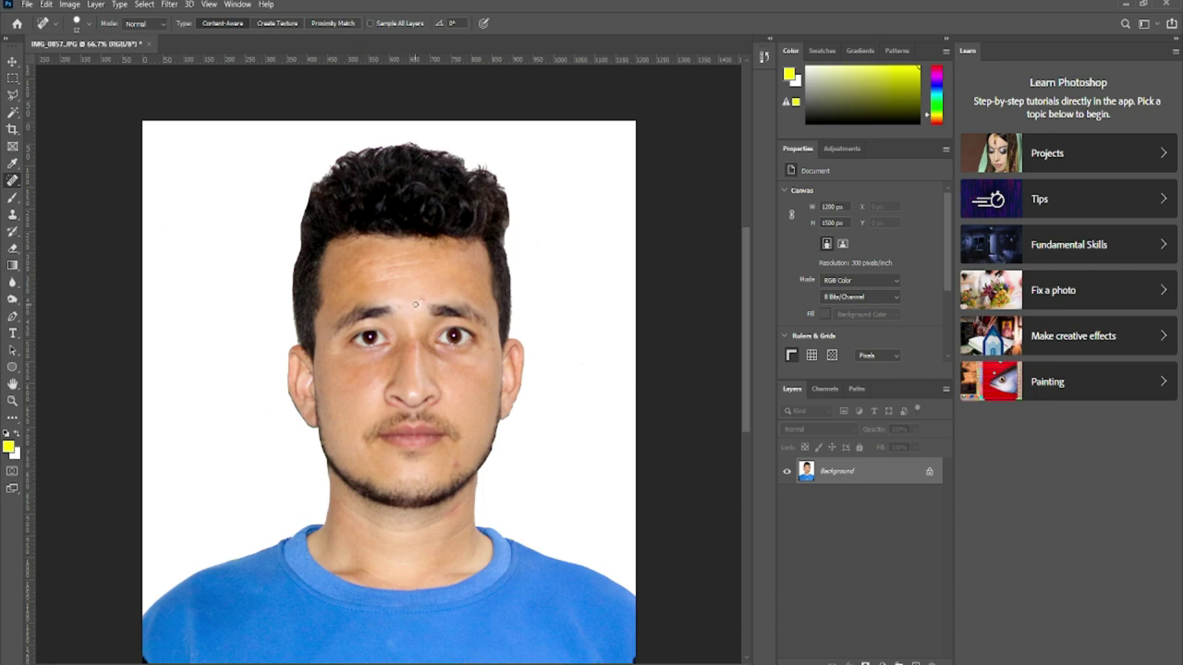
click(85, 25)
drag(25, 61, 41, 61)
click(415, 302)
click(460, 466)
click(386, 274)
click(418, 268)
Duplicate the photo layer and adjust it in the Camera Raw Filter with Blacks -65, Shadows -9 and a slight Vibrance change.
key(ctrl+j)
click(169, 6)
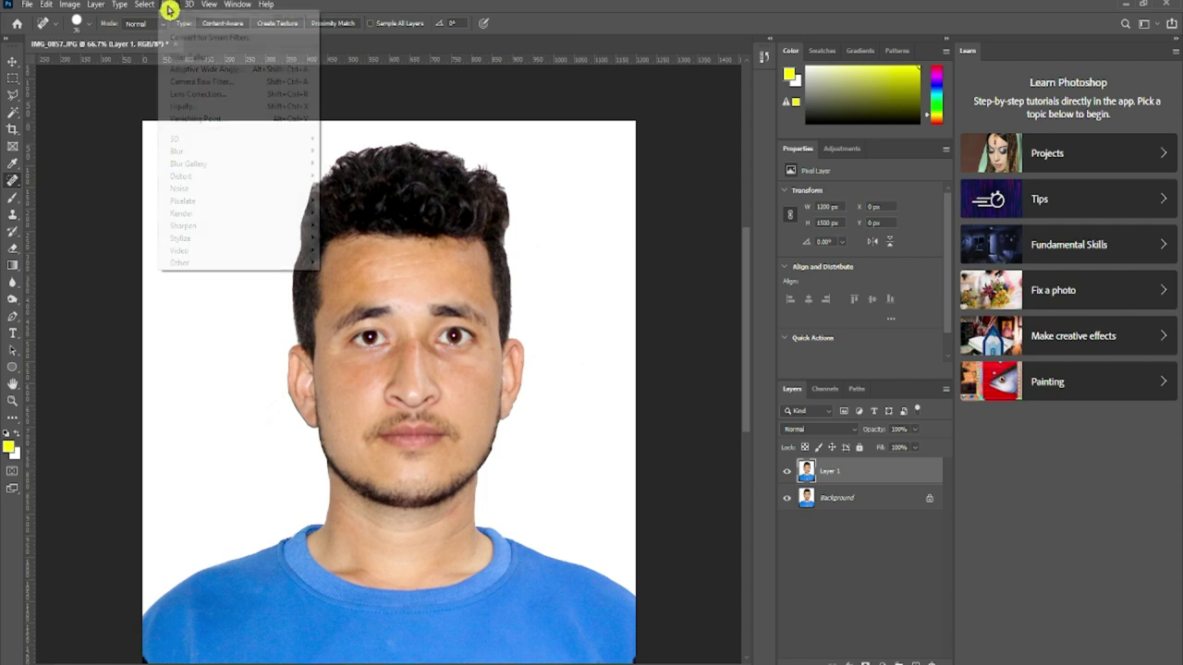
click(201, 85)
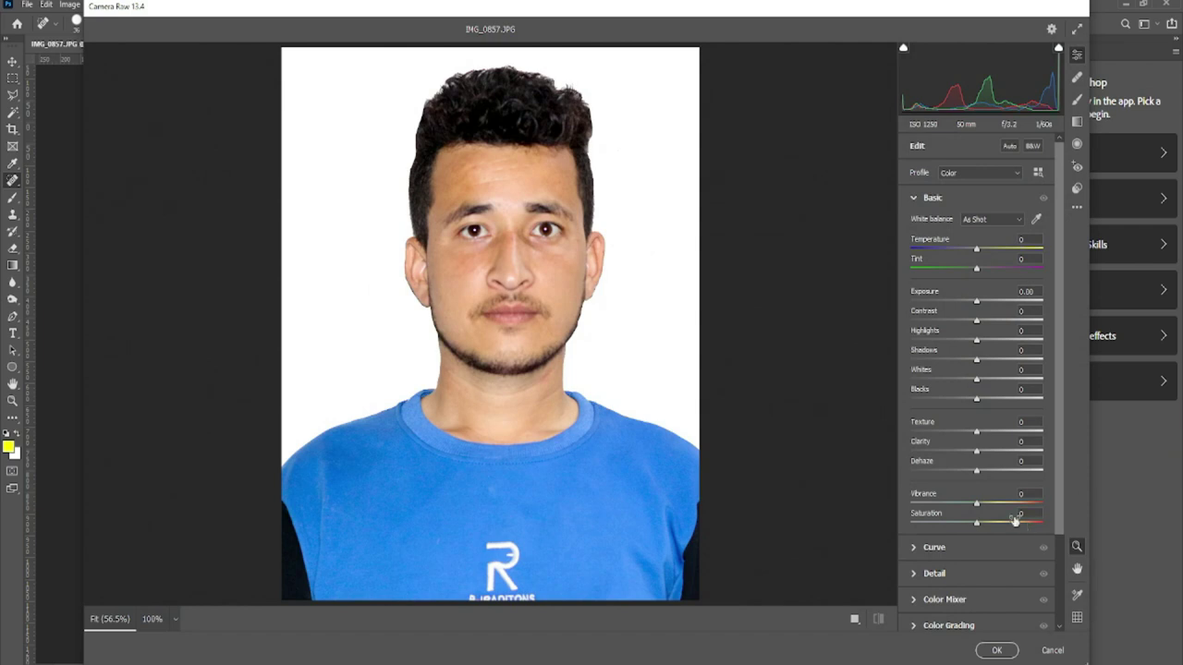
drag(979, 403, 936, 423)
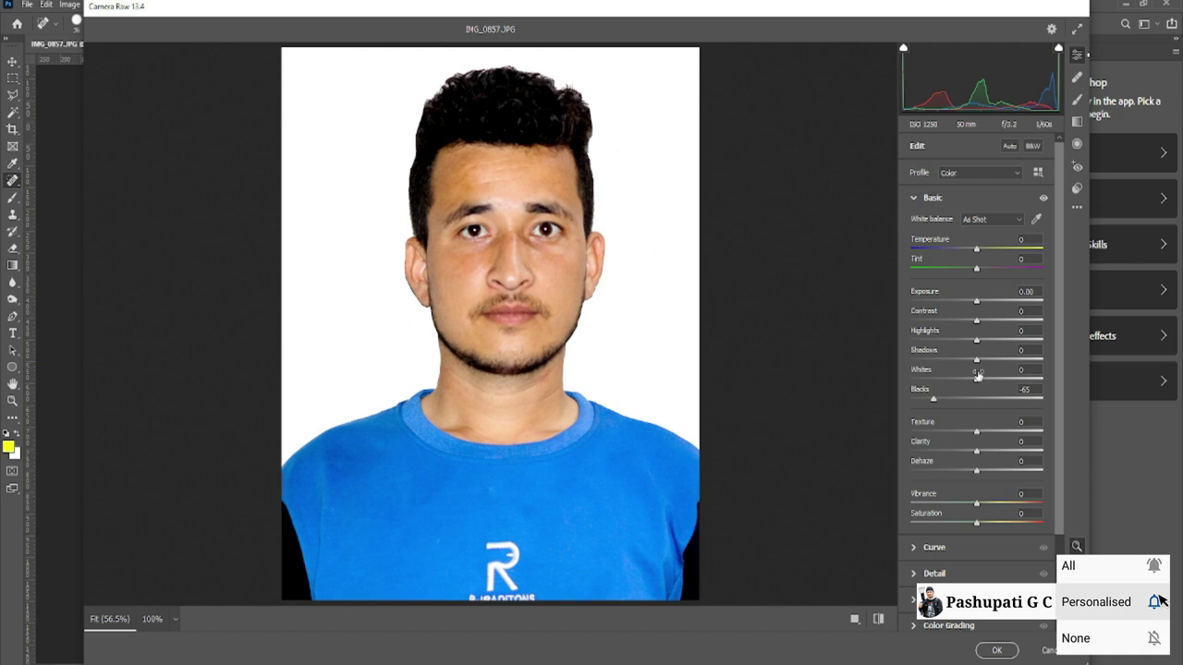
drag(980, 362, 973, 363)
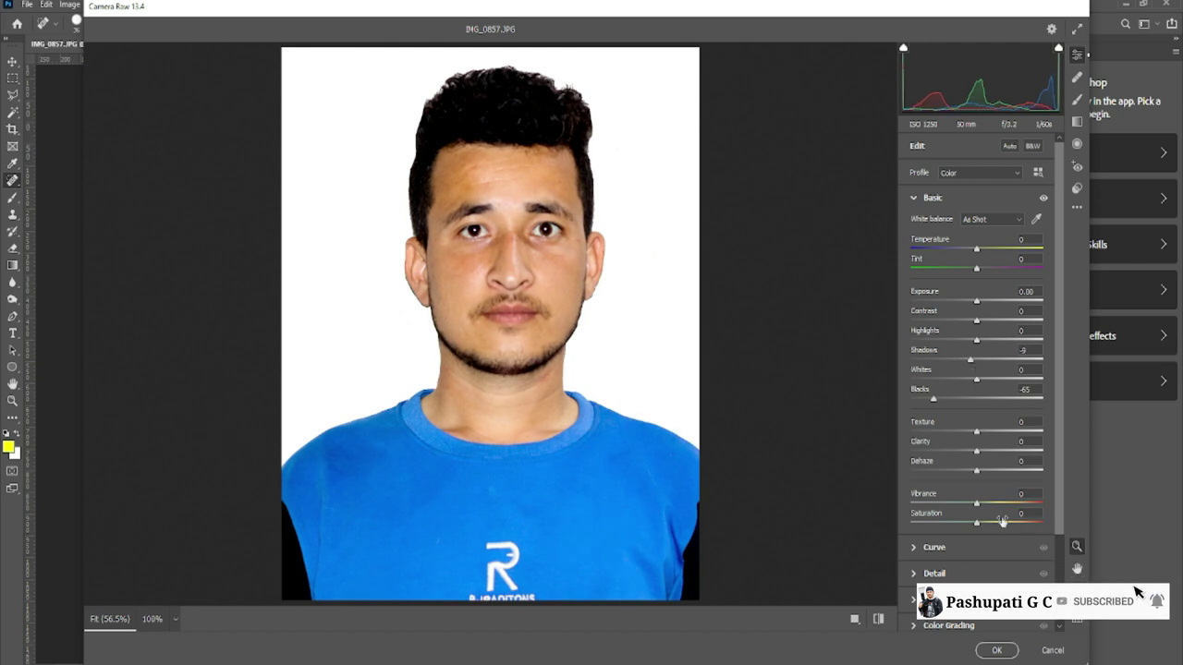
drag(976, 505, 981, 507)
In the Color Mixer, set the oranges' Saturation to -21 and Luminance to +25, and apply the Camera Raw Filter.
click(913, 600)
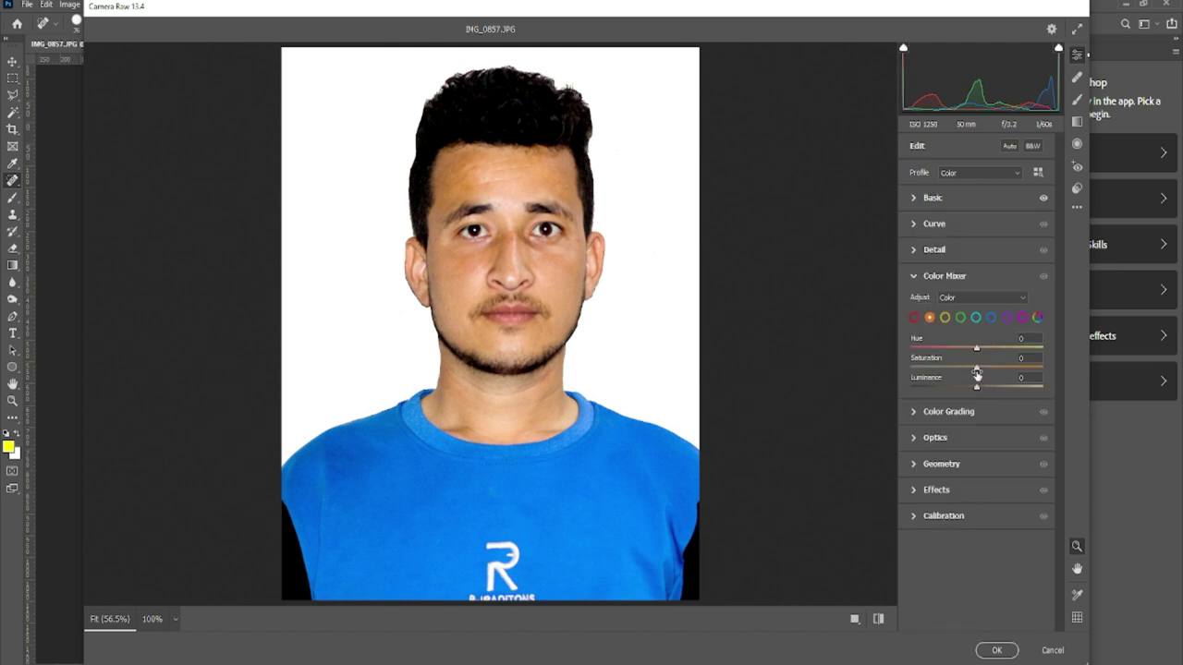
drag(972, 371, 991, 397)
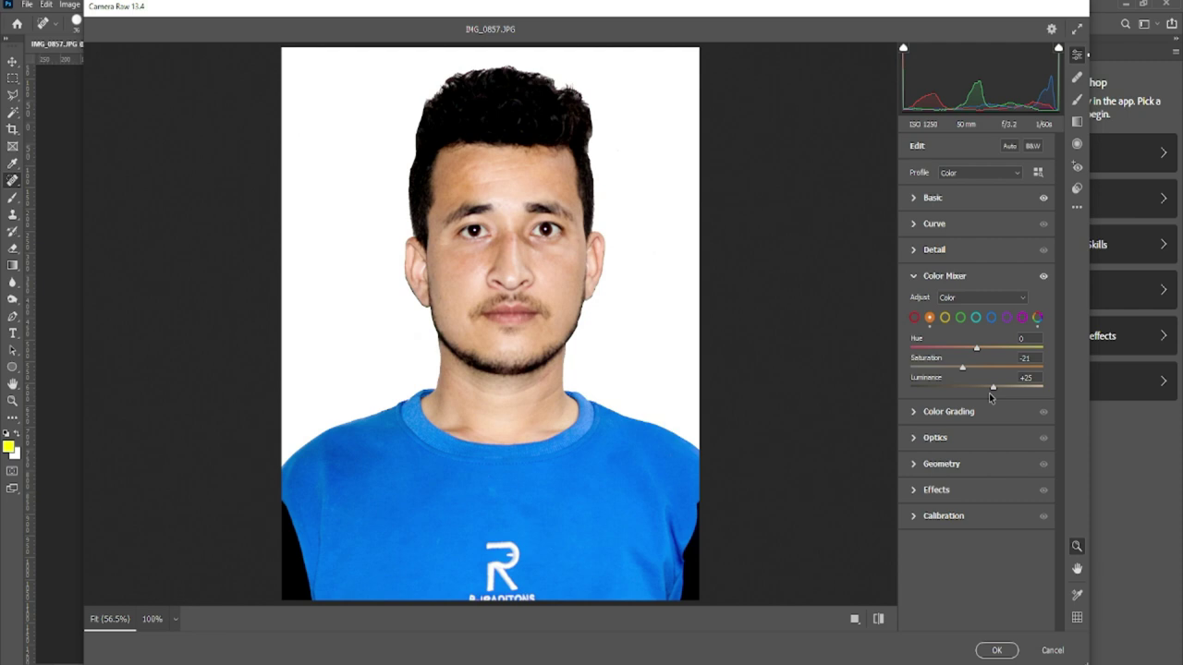
click(996, 650)
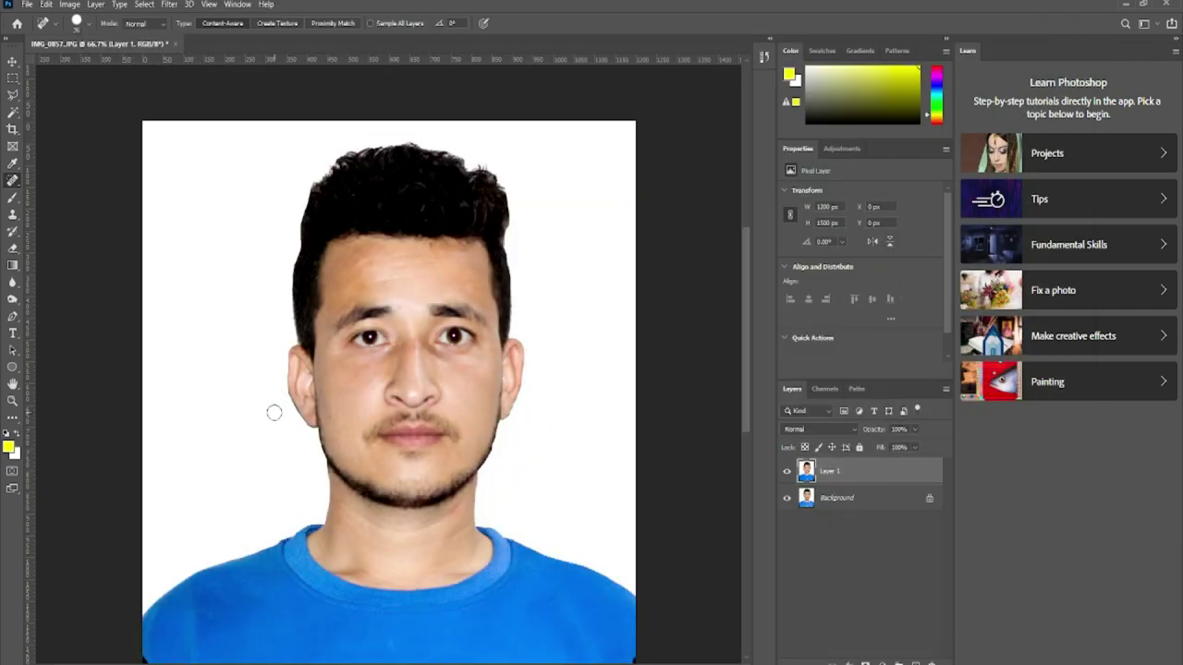
Start saving a copy of the photo on the computer with JPEG as the file format.
scroll(268, 410, down, 3)
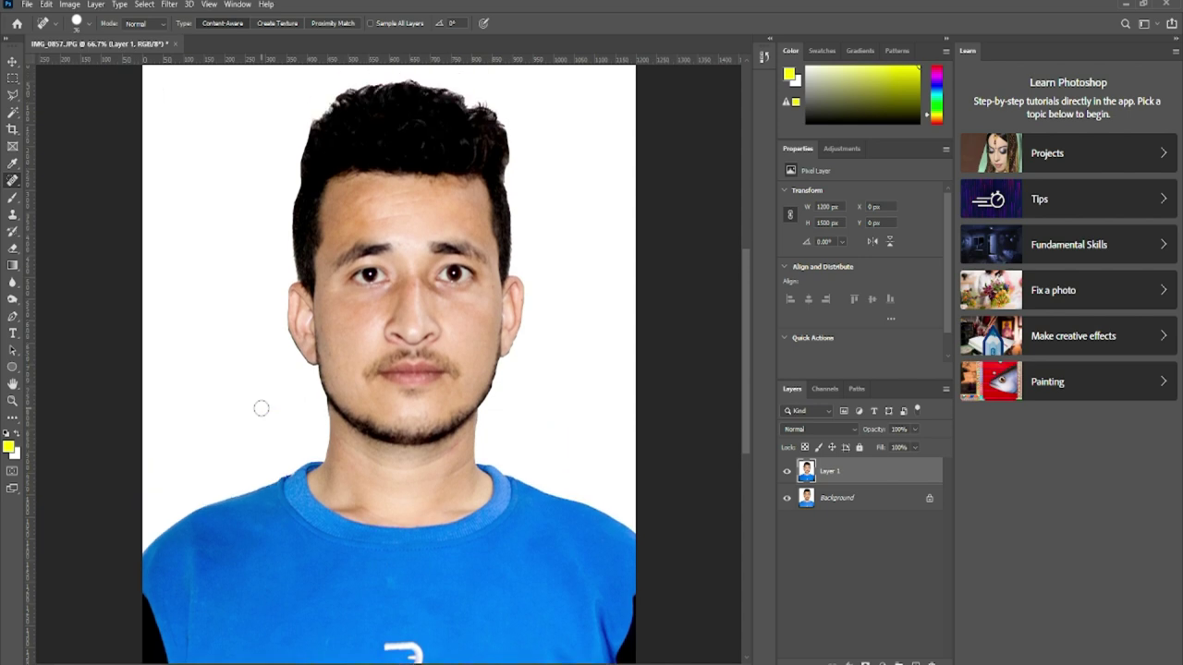
key(ctrl+minus)
key(ctrl+minus)
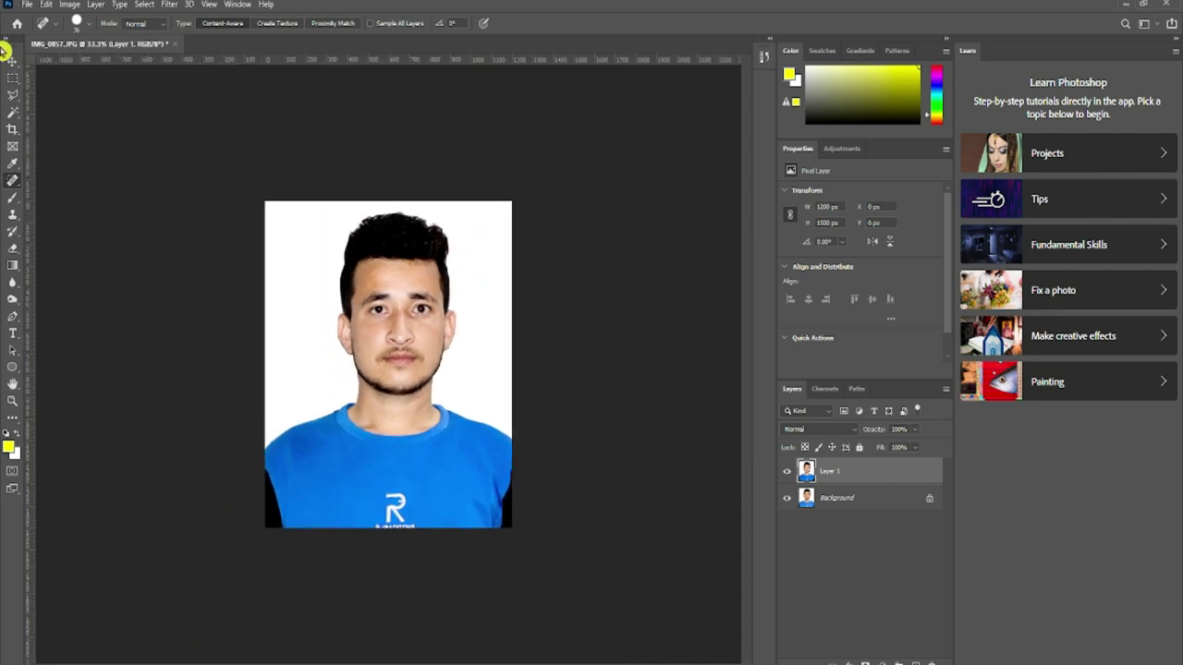
click(26, 5)
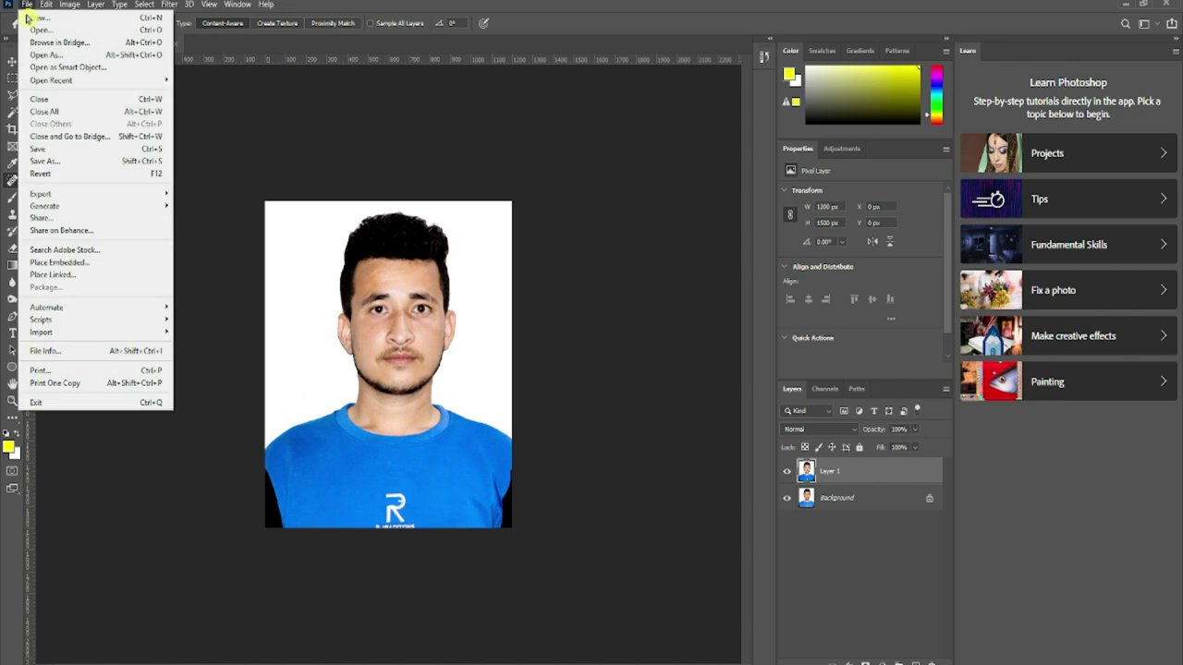
click(56, 163)
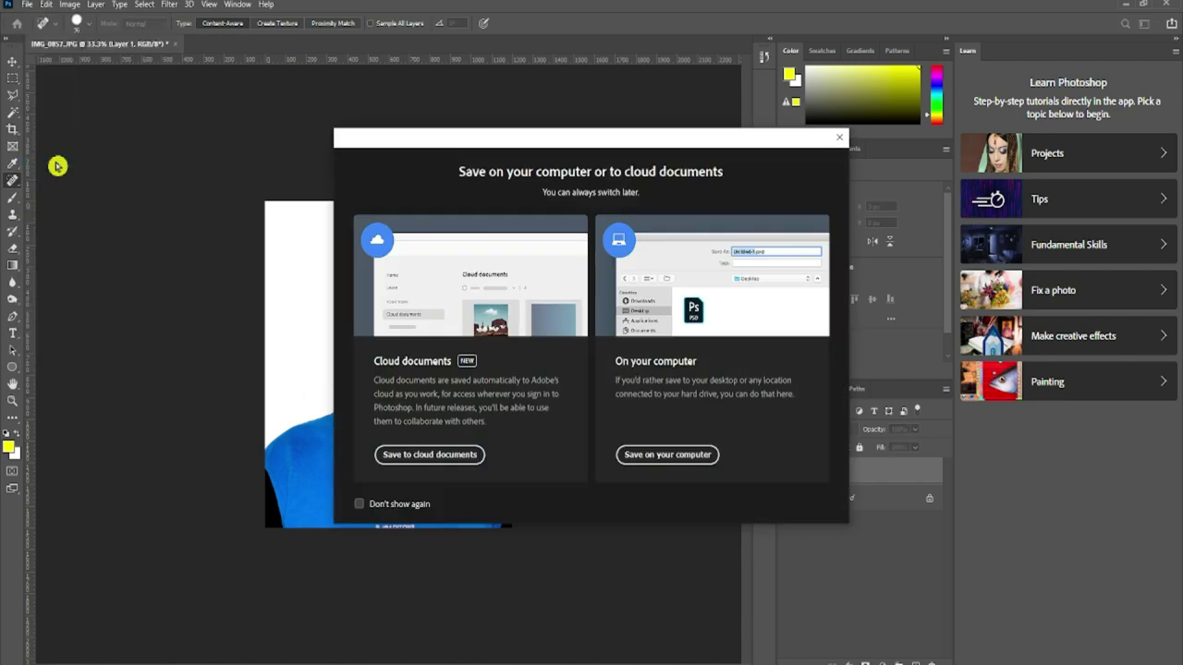
click(692, 459)
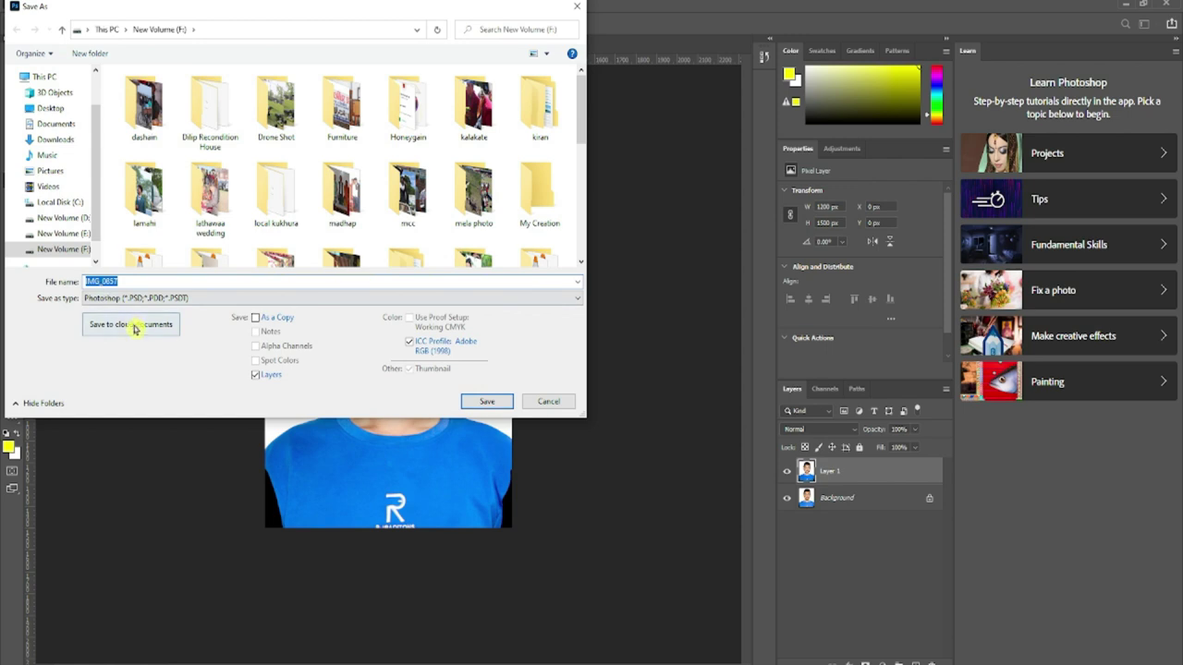
click(170, 300)
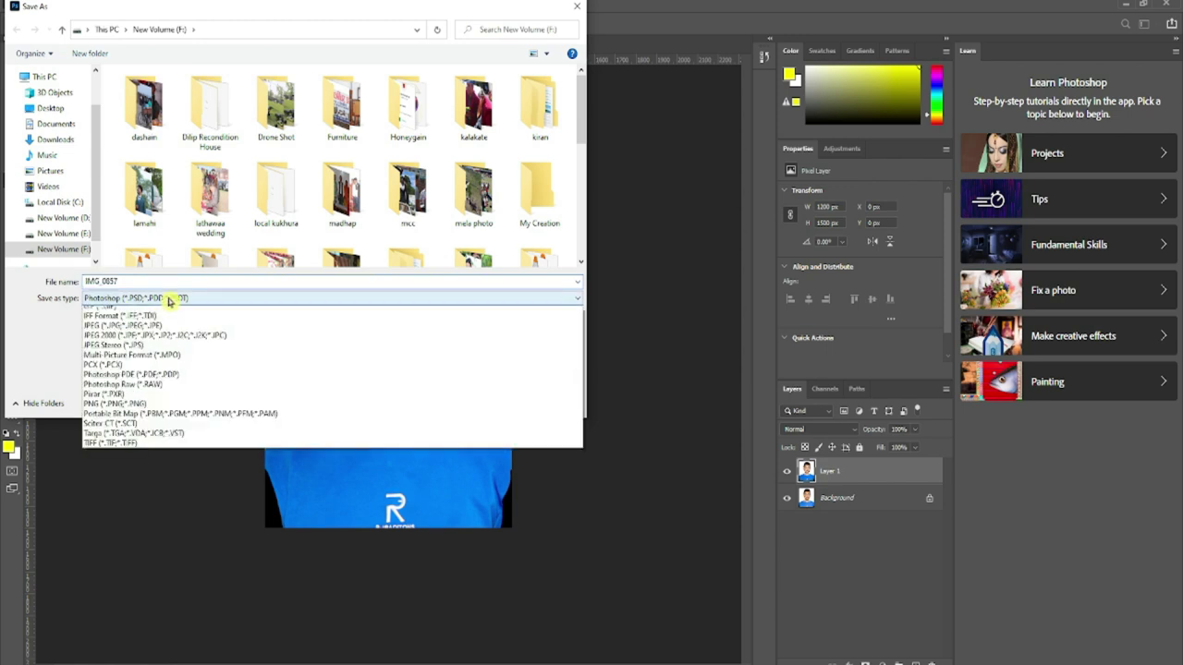
click(125, 404)
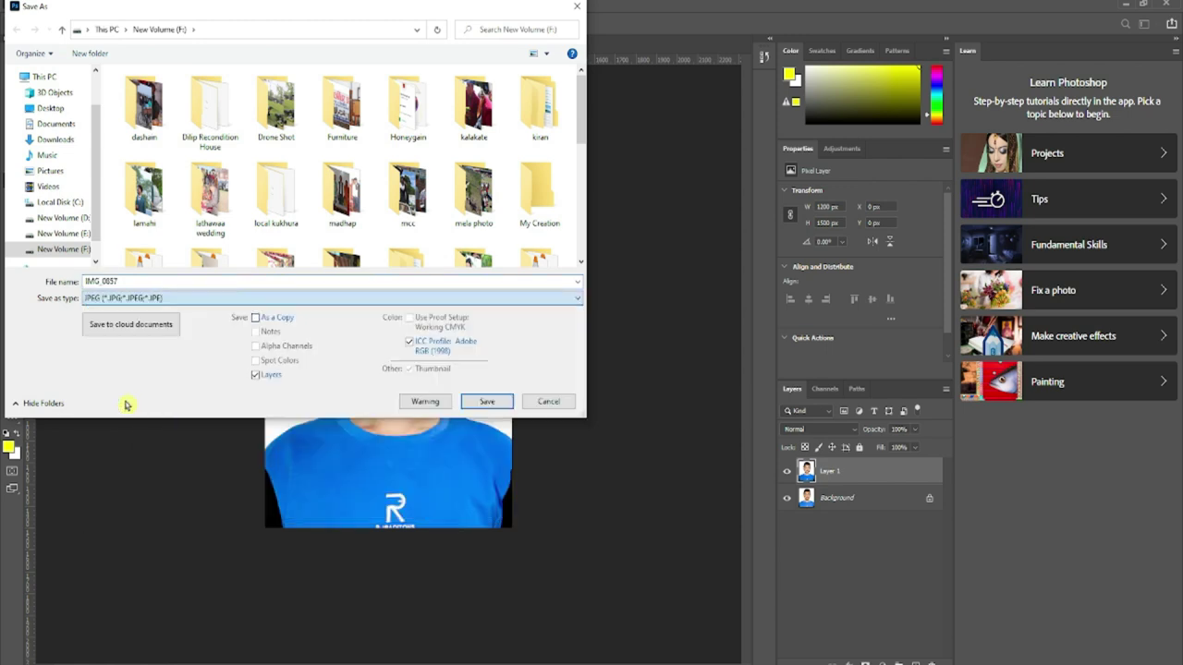
Name the JPEG file EPS Photo, save it in the Downloads folder and set its image quality to 0 (Low).
double_click(137, 281)
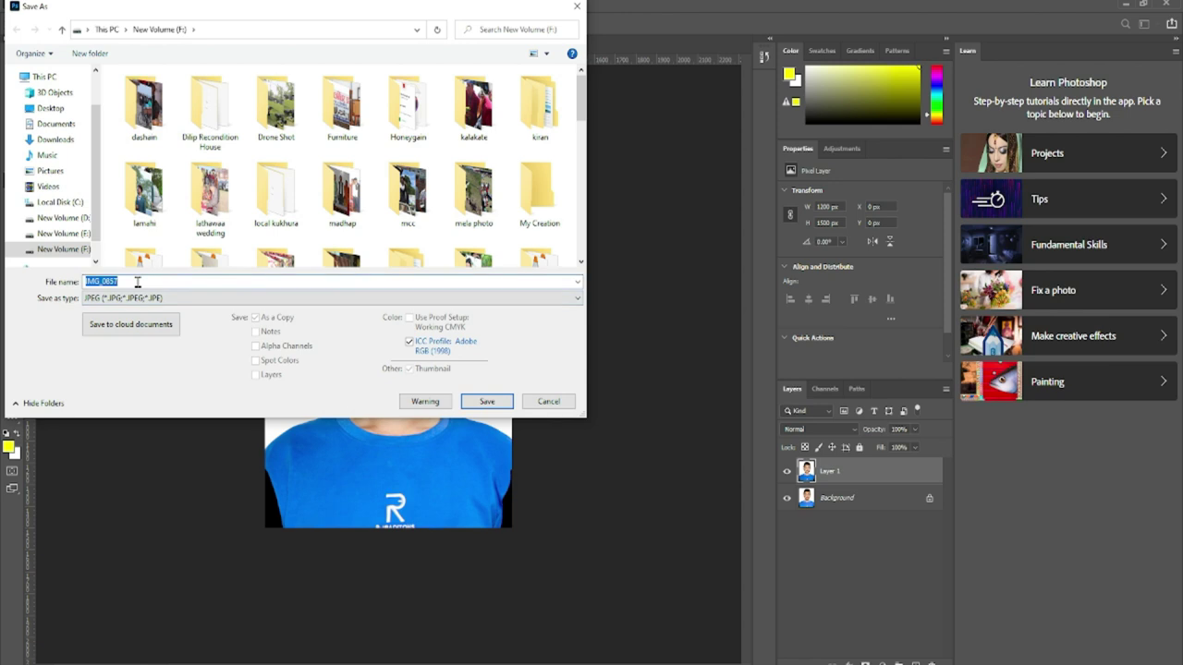
text(EPS Photo)
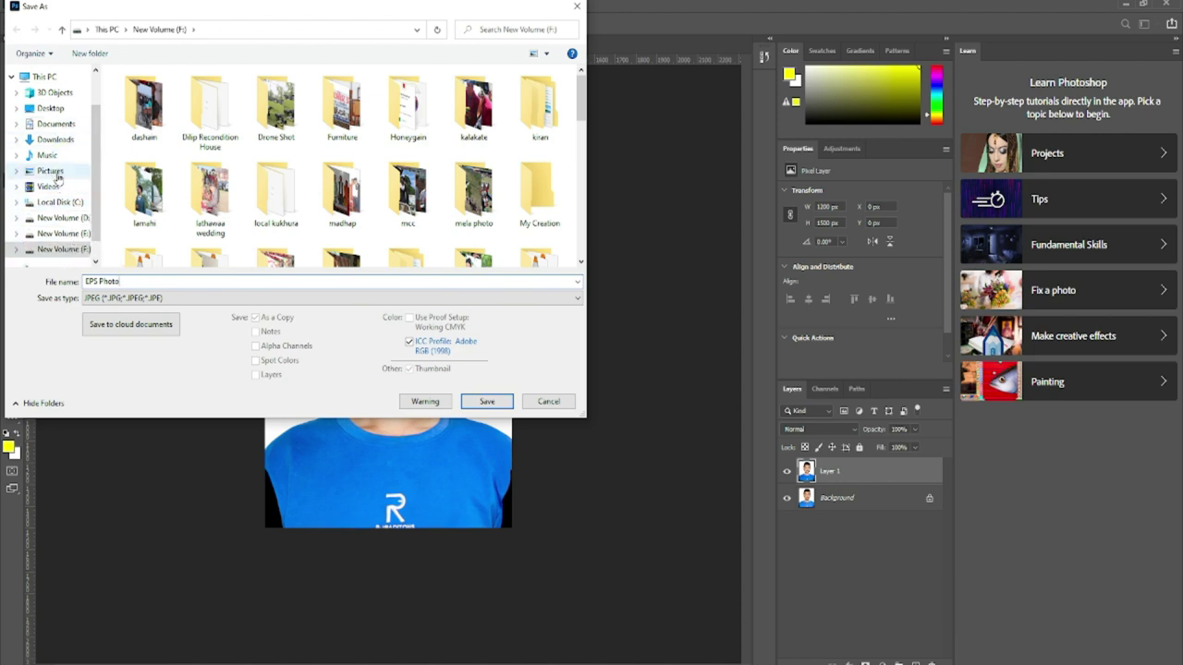
click(56, 140)
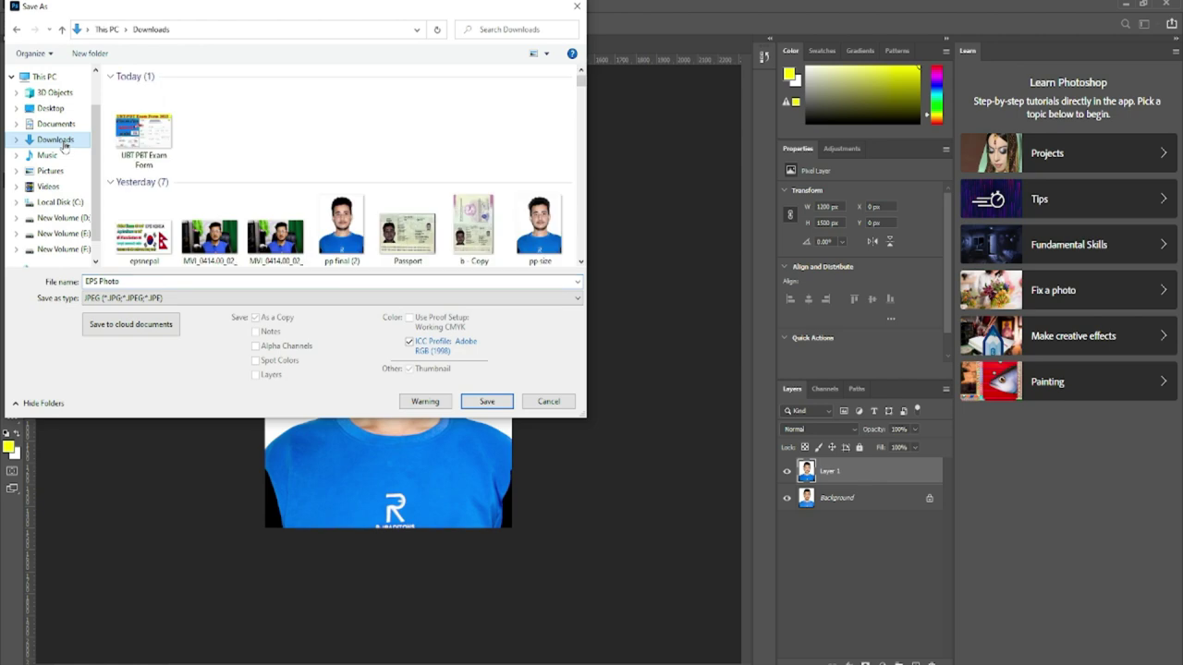
click(490, 403)
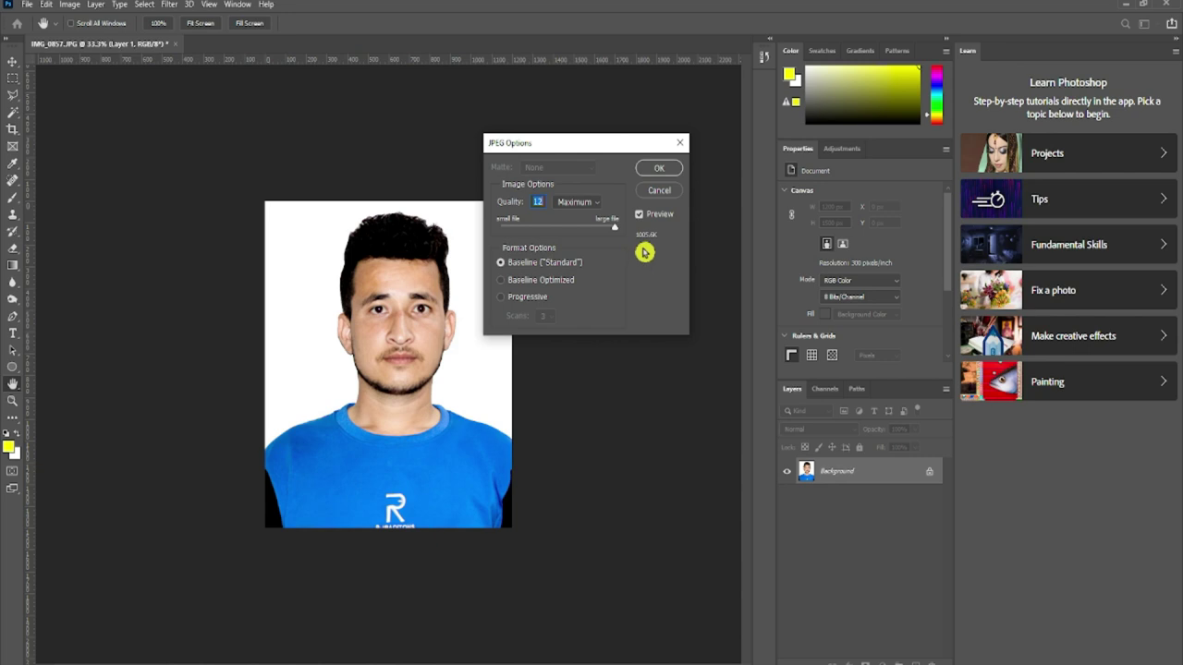
drag(540, 248, 518, 255)
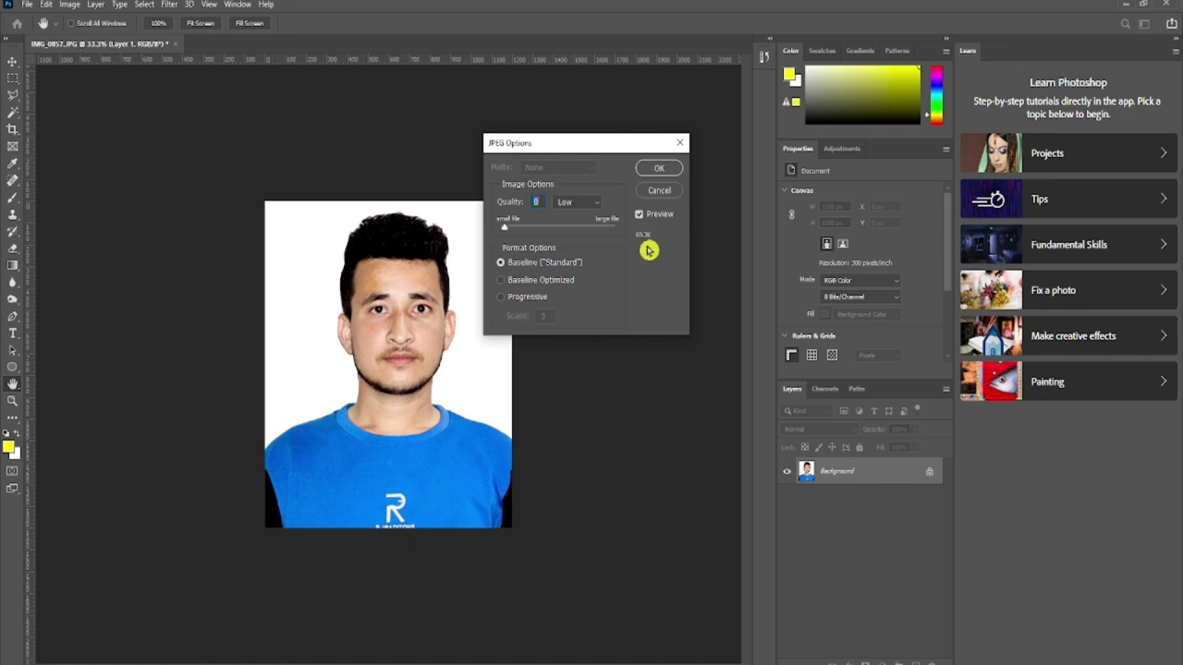
click(661, 172)
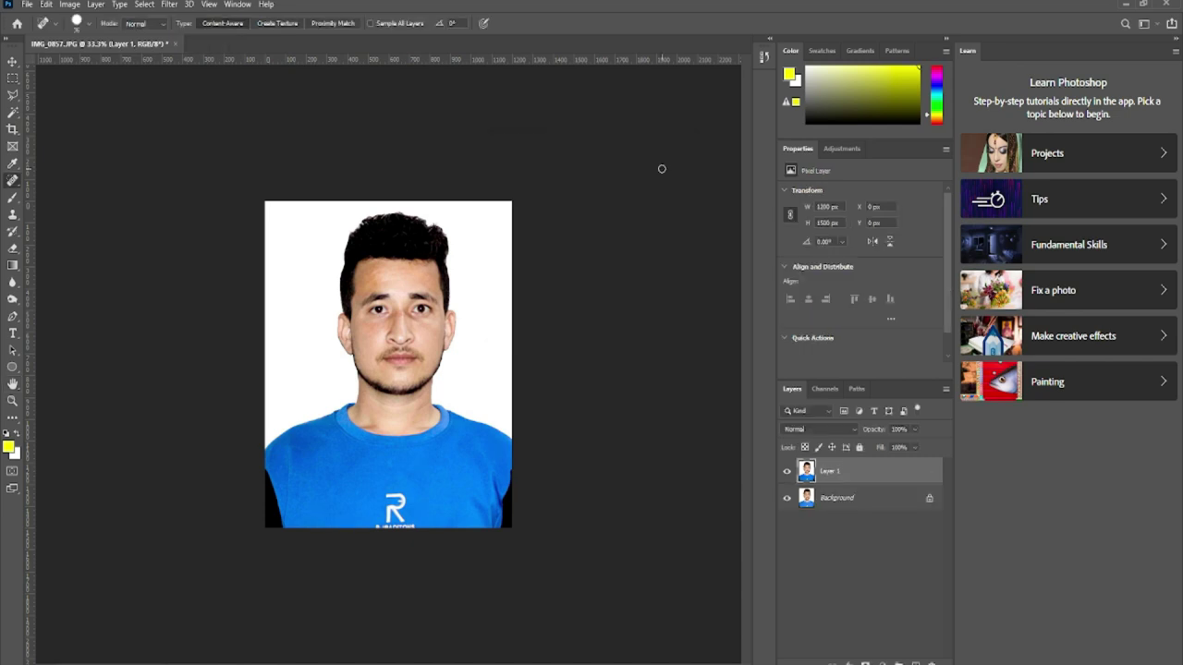
Switch to File Explorer, view the saved EPS Photo in the Downloads folder and check its file size.
key(alt+Tab)
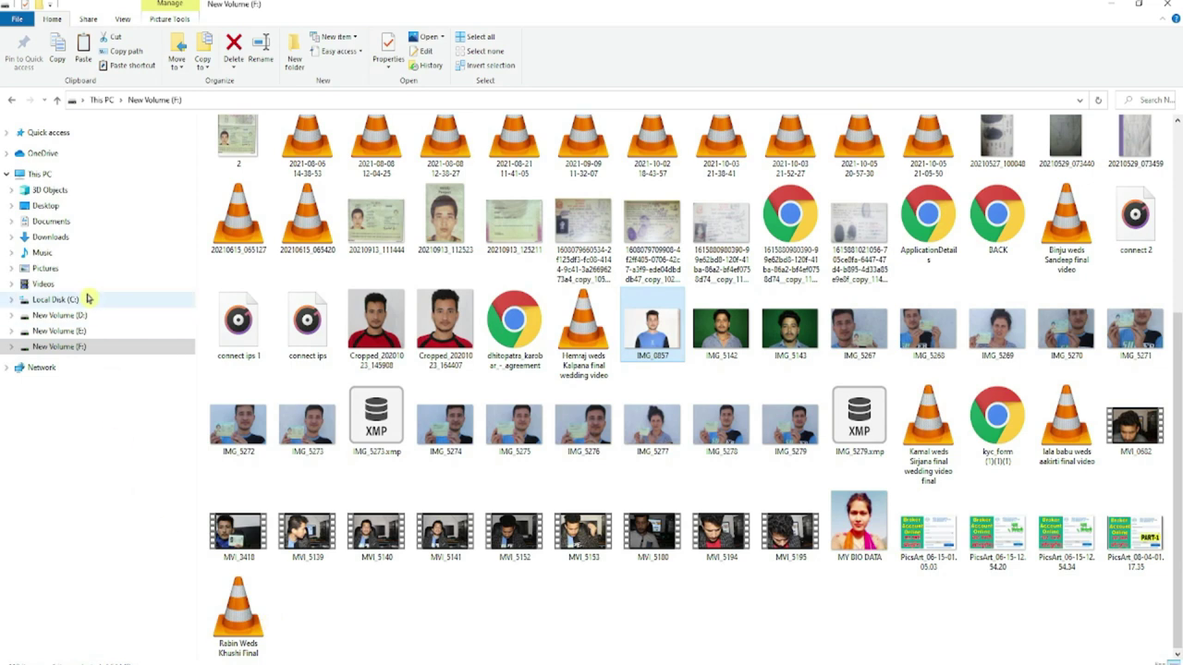
click(49, 238)
double_click(222, 180)
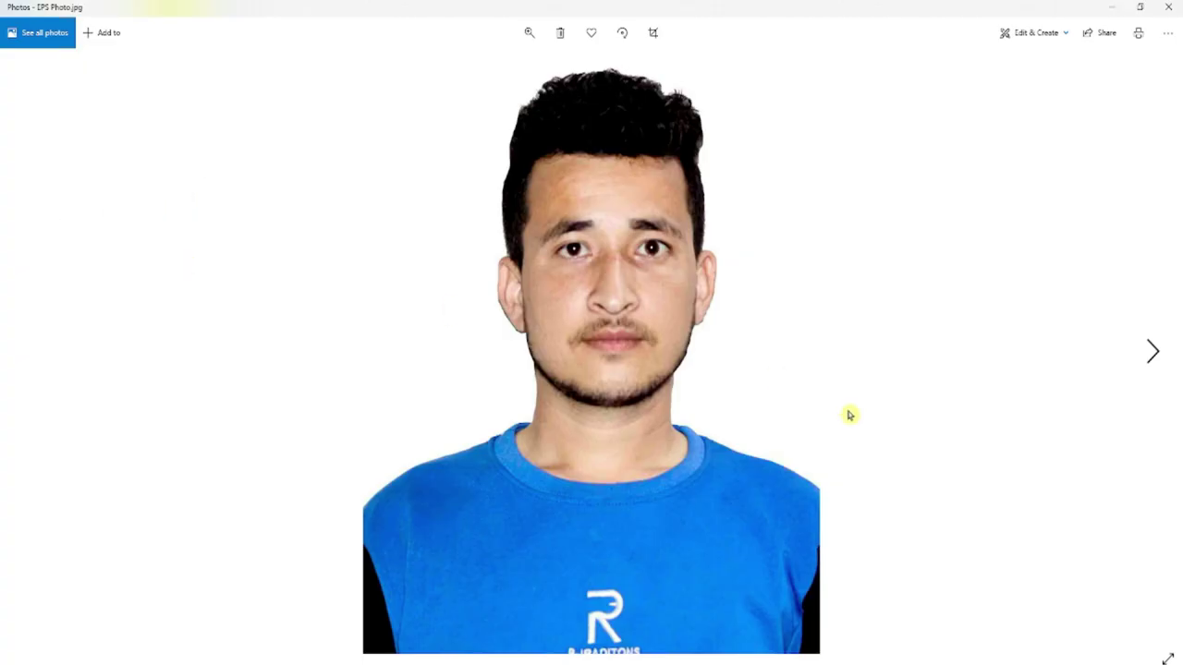
click(1168, 7)
mouse_move(243, 189)
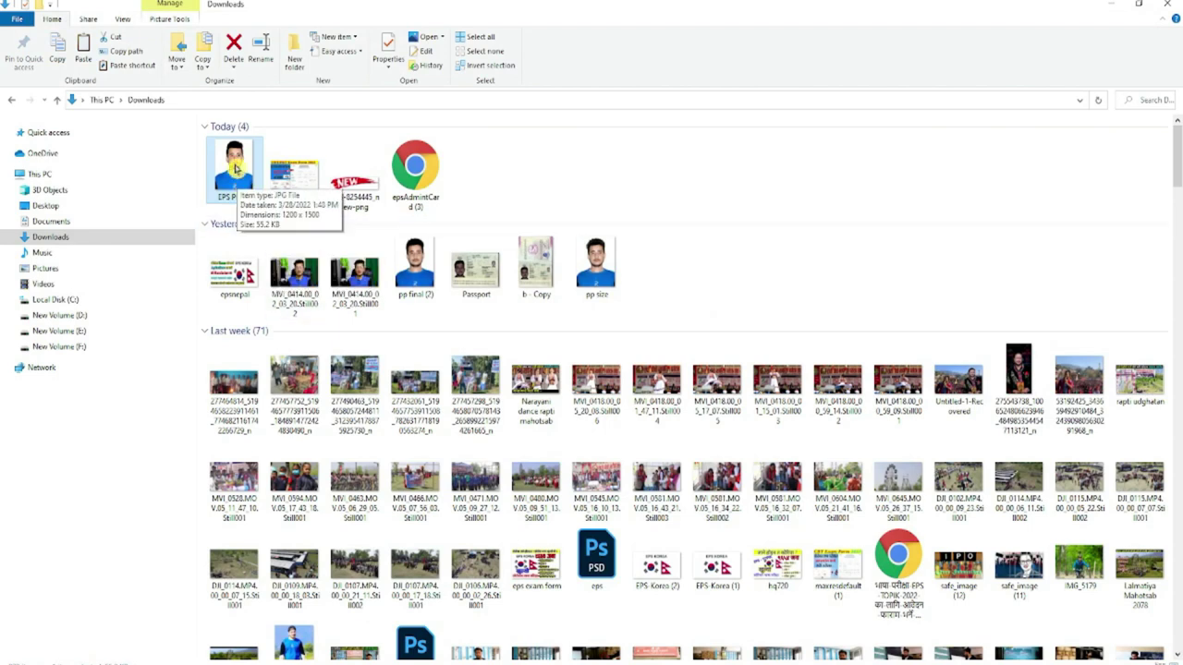
click(236, 168)
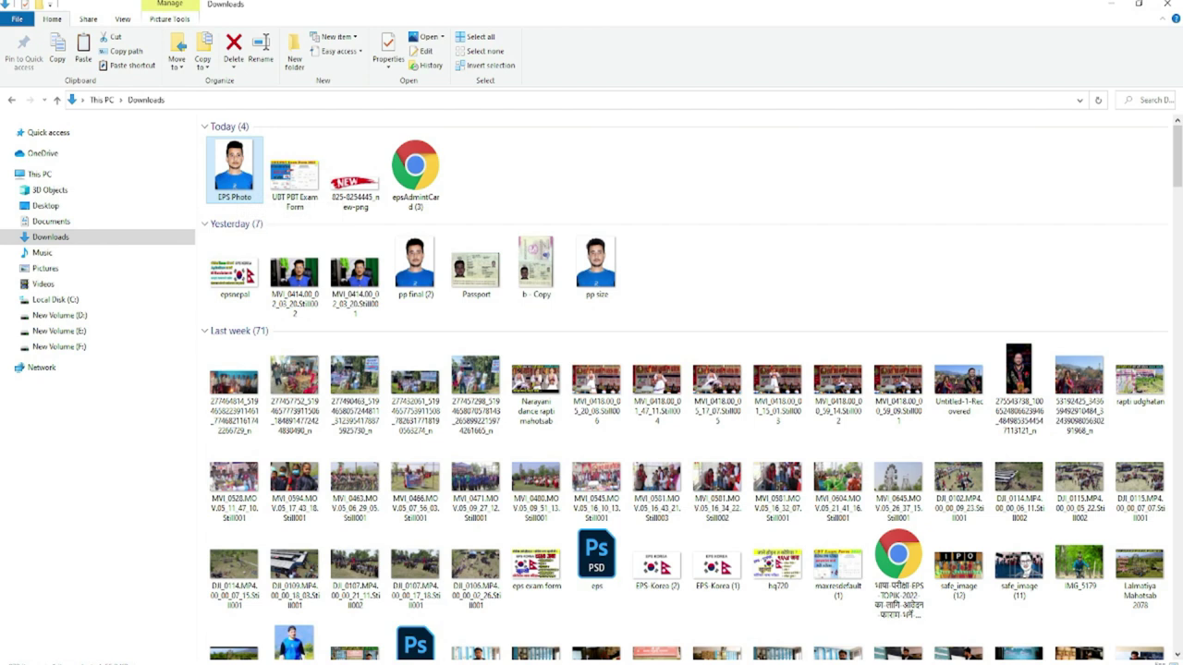
Switch to the Chrome browser and bring up the Reduce Images website's upload area in full screen.
mouse_move(619, 664)
key(alt+Tab)
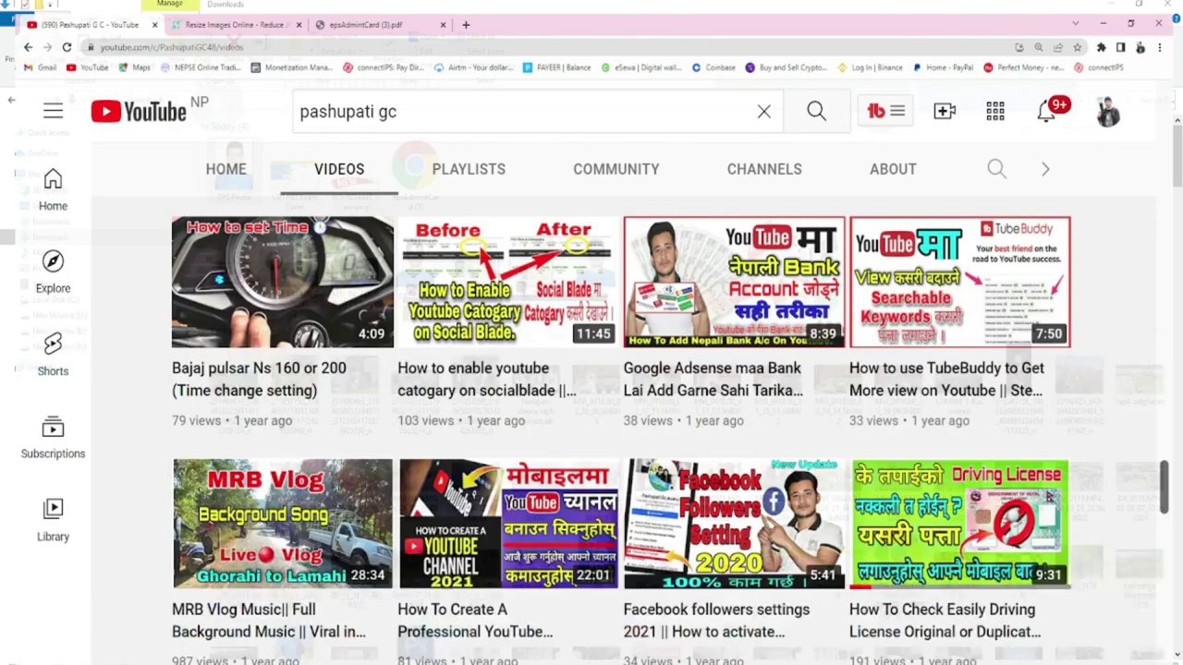
click(276, 13)
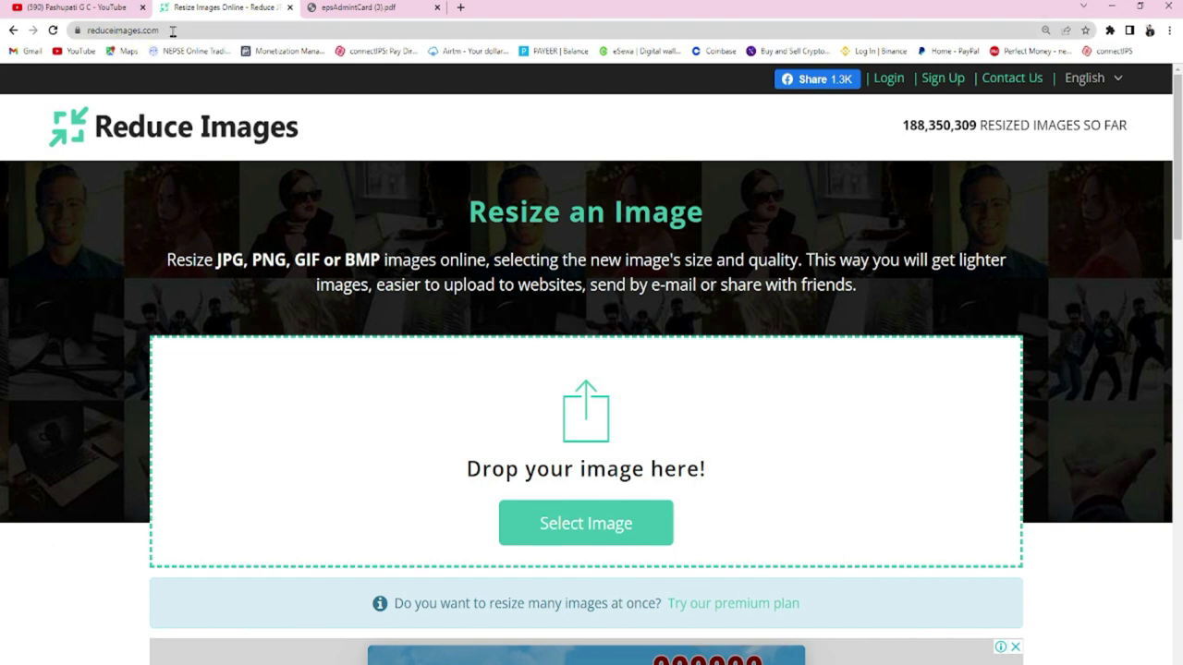
scroll(583, 452, down, 5)
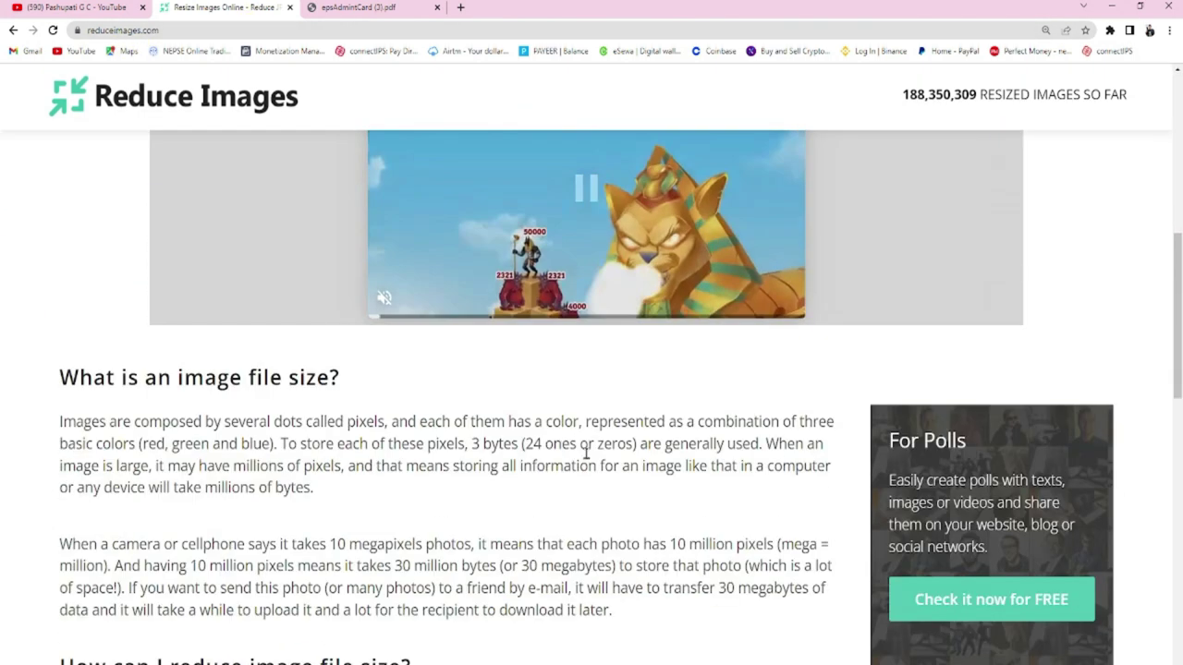
key(F11)
scroll(586, 452, up, 6)
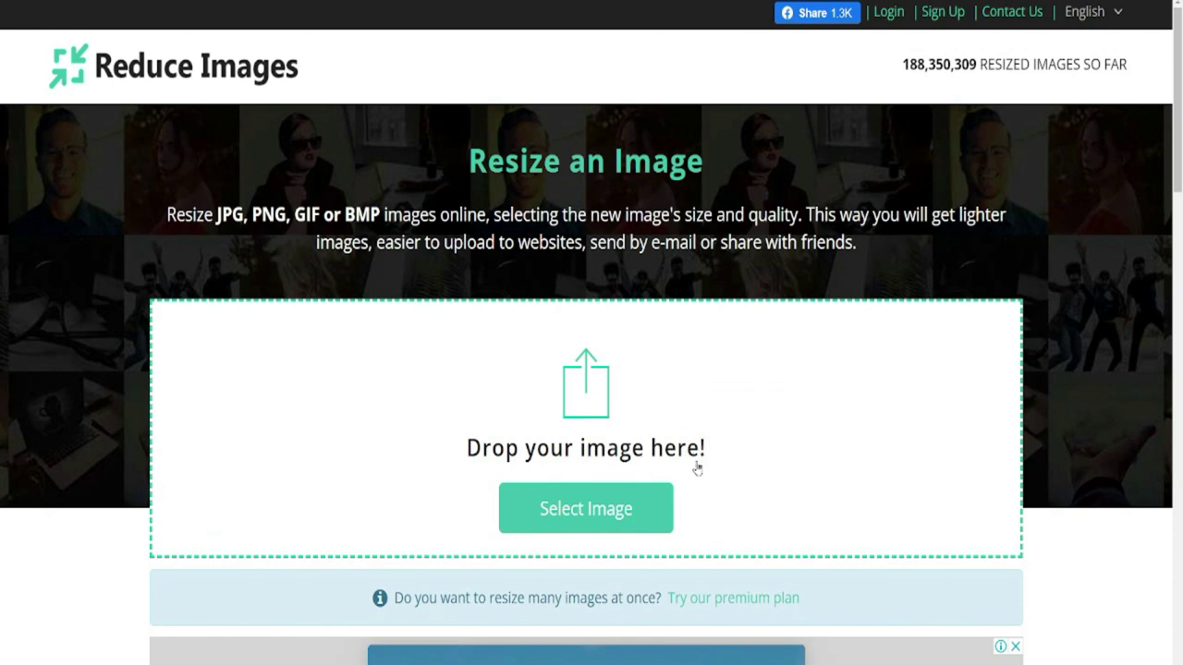
Upload EPS Photo from the Downloads folder as the image to resize.
click(594, 515)
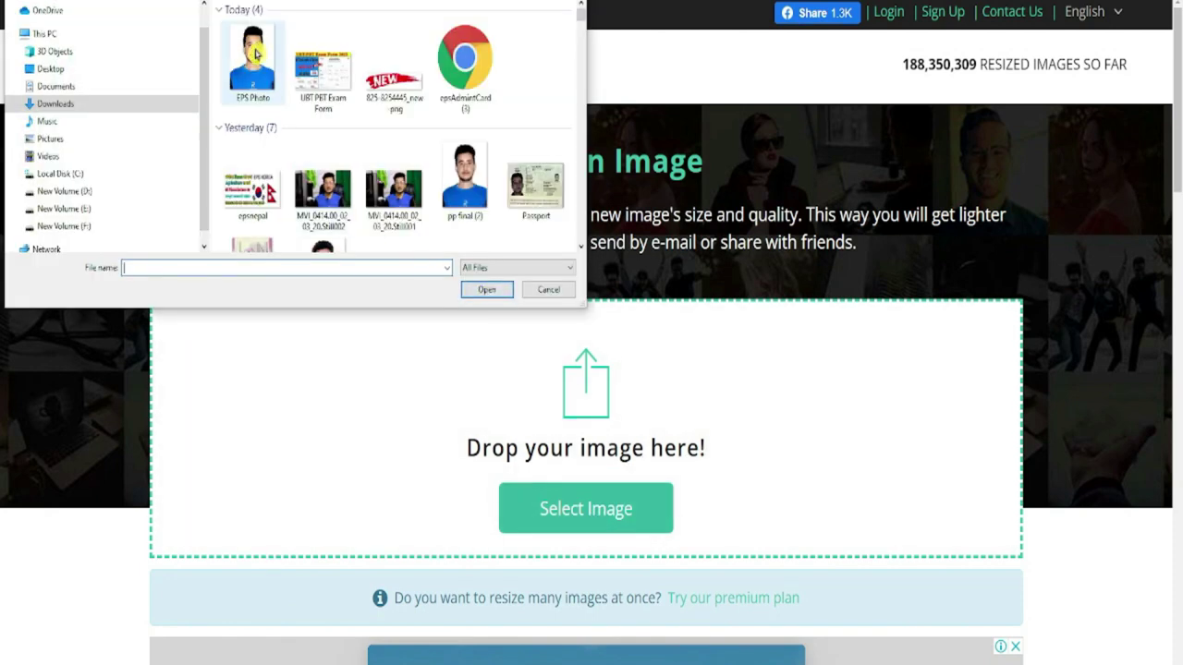
click(114, 101)
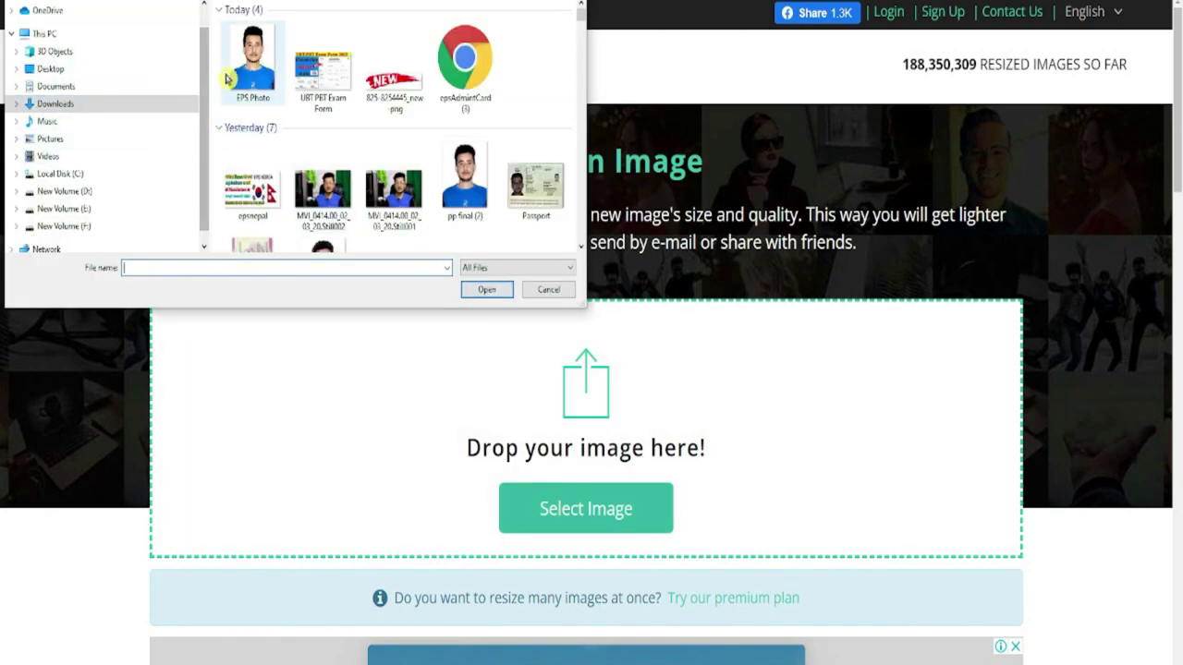
click(259, 75)
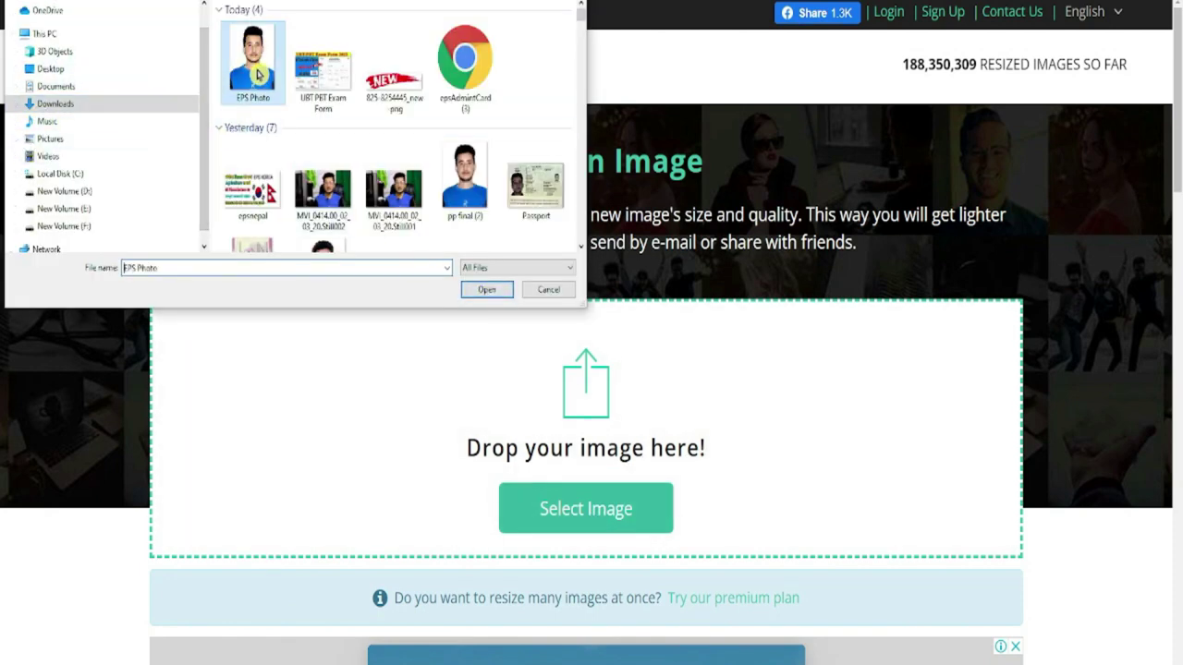
click(484, 289)
Set the new image width to 100 pixels with proportions locked and resize the image.
scroll(798, 448, down, 1)
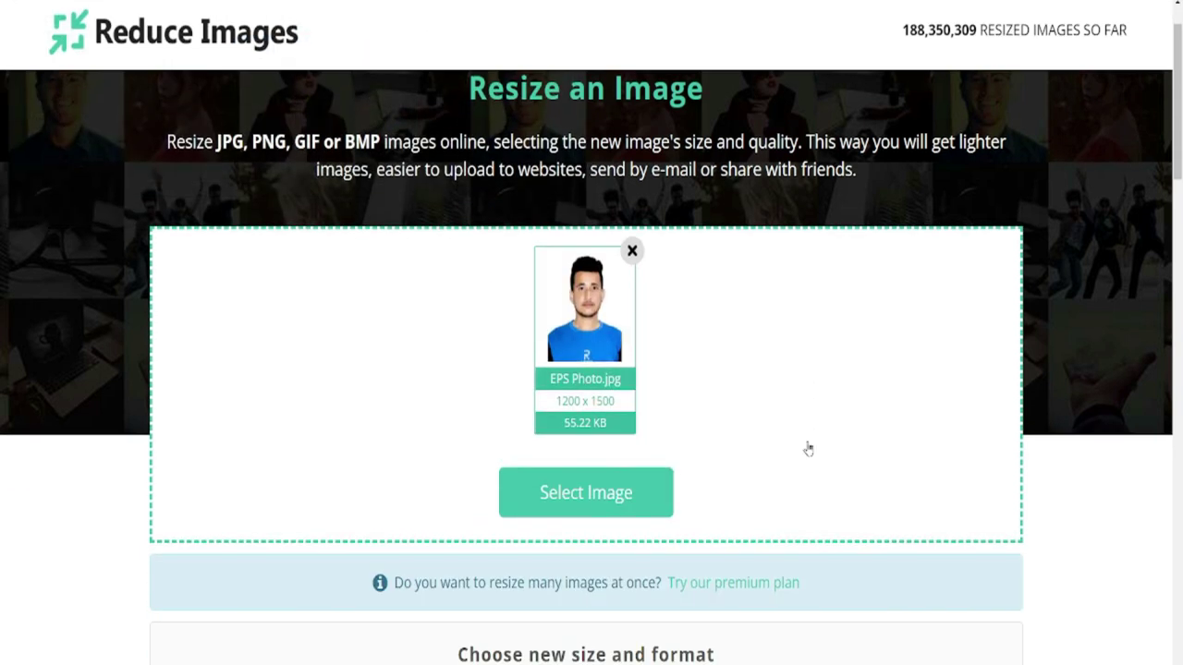
scroll(803, 458, down, 1)
scroll(599, 383, down, 2)
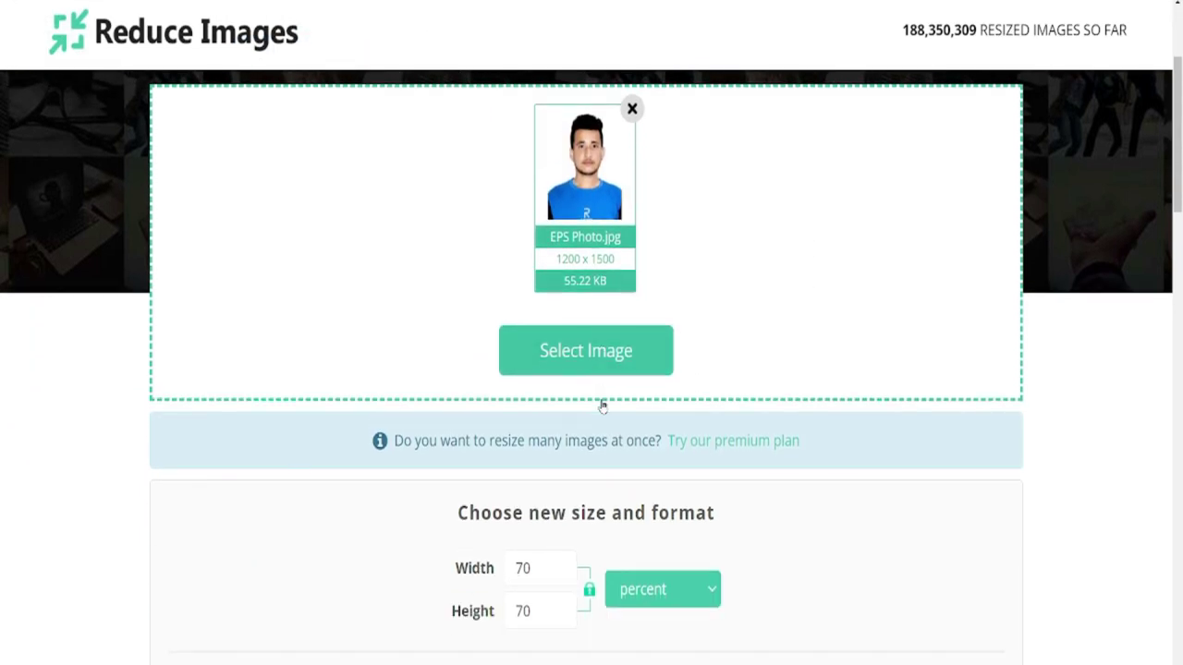
click(544, 493)
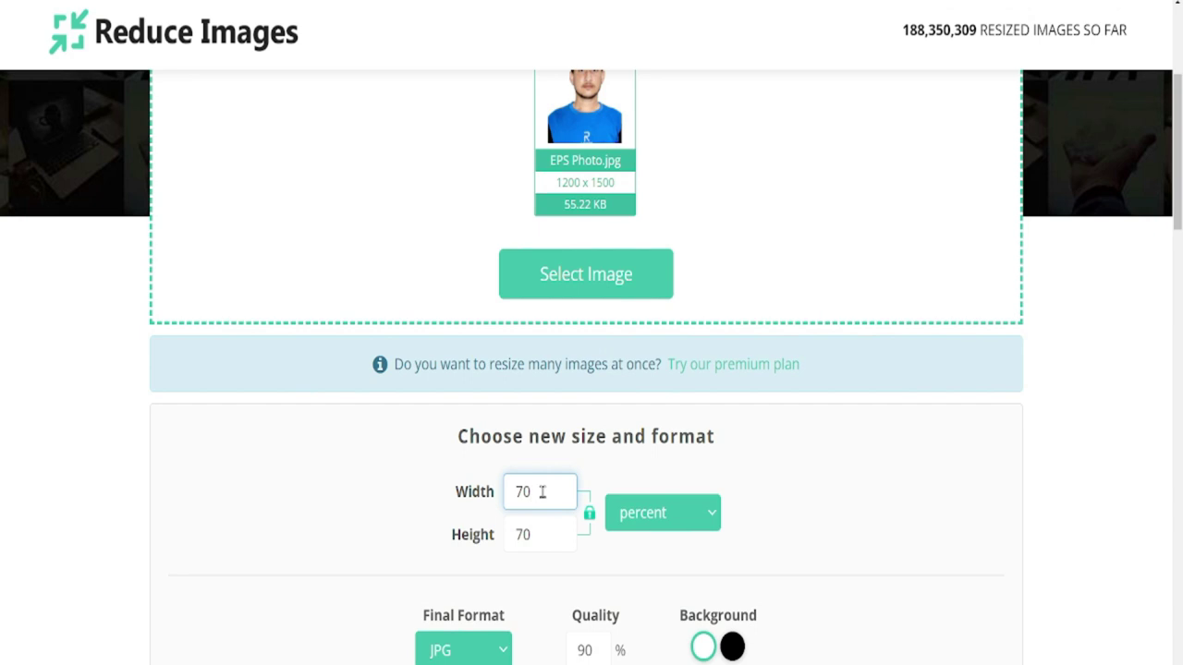
key(BackSpace)
key(BackSpace)
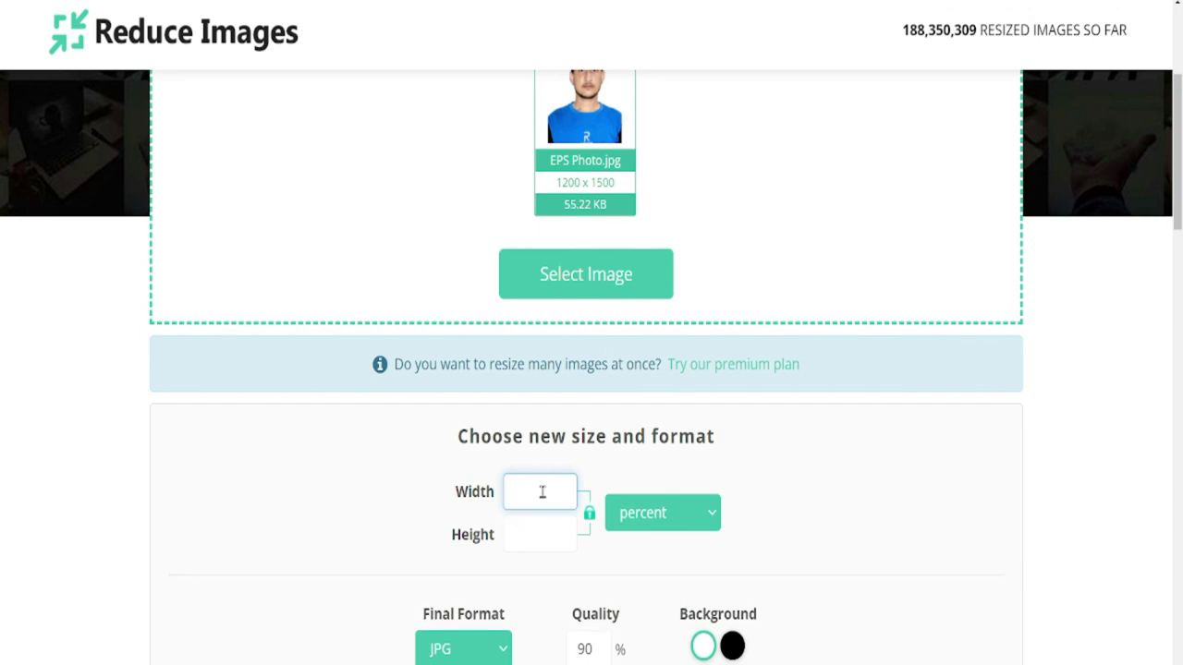
text(100)
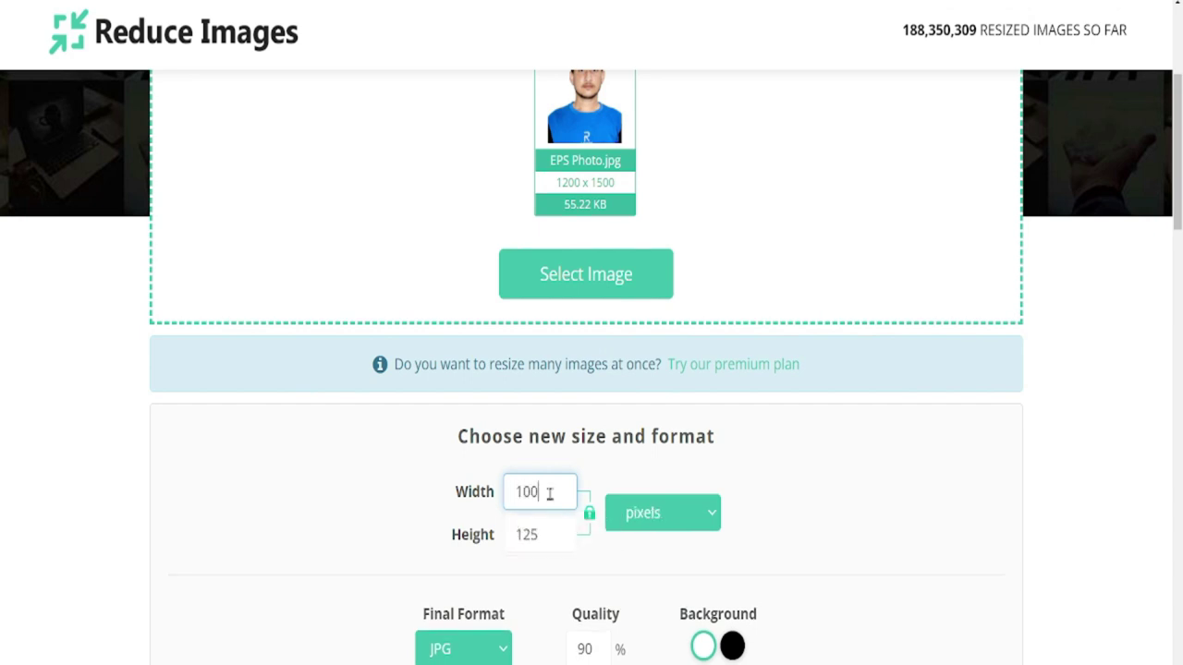
scroll(574, 592, down, 2)
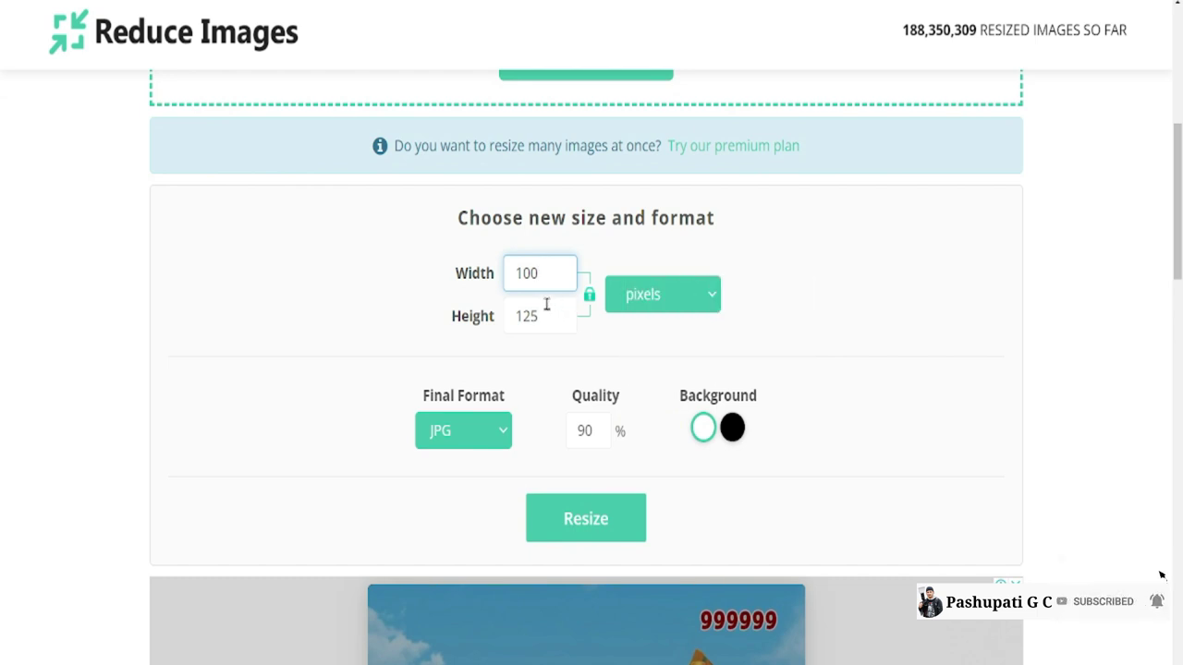
click(588, 520)
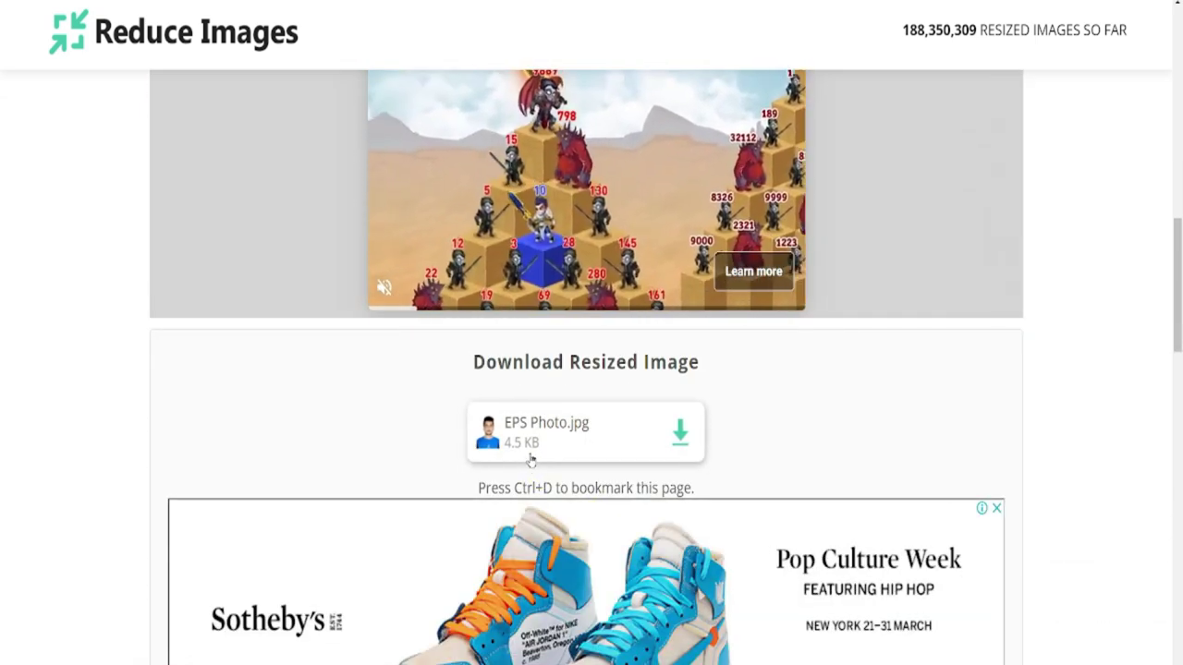
Set the output quality to 100% and resize the image again.
scroll(596, 475, up, 3)
scroll(600, 476, up, 1)
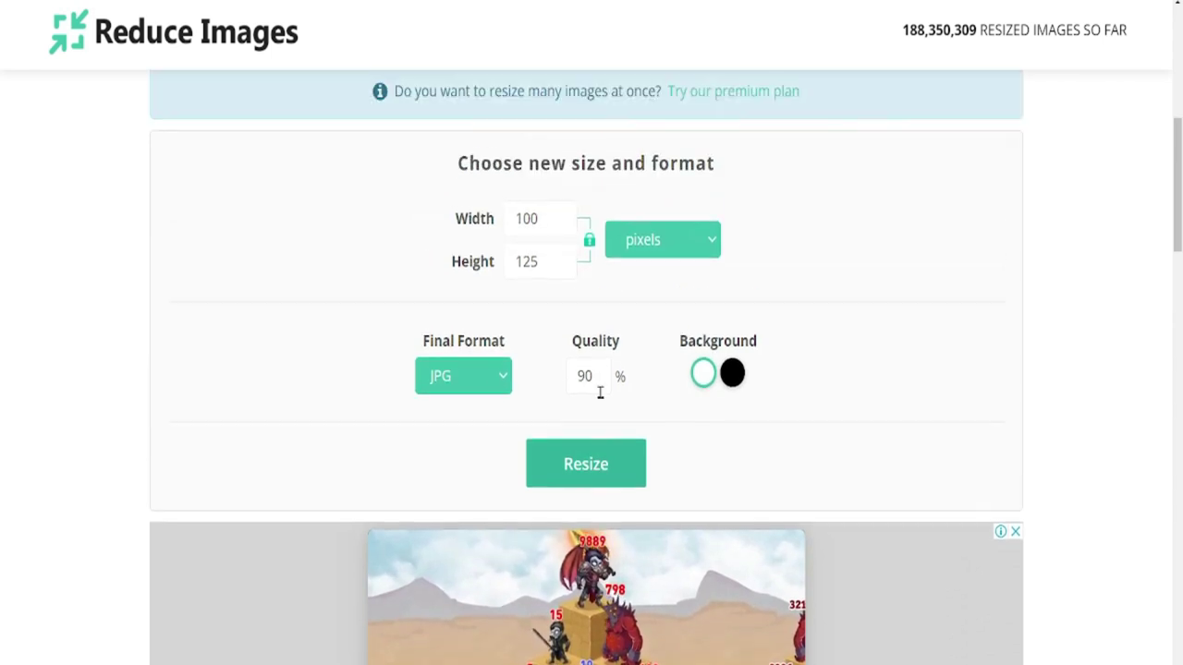
double_click(573, 378)
text(100)
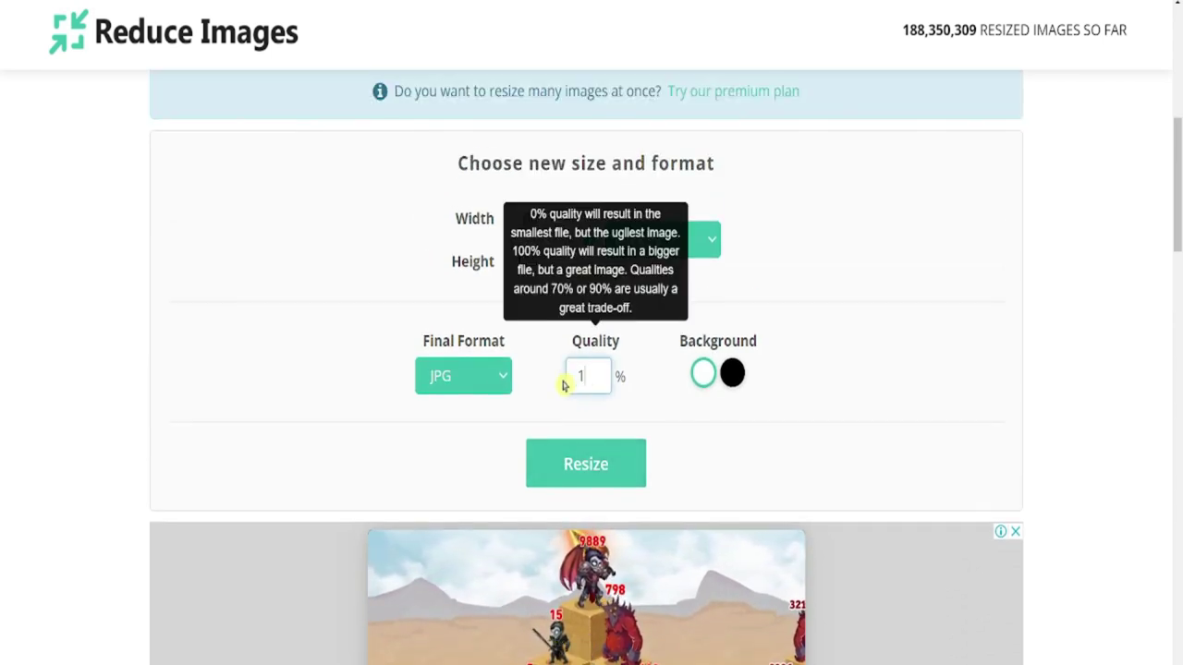
click(595, 466)
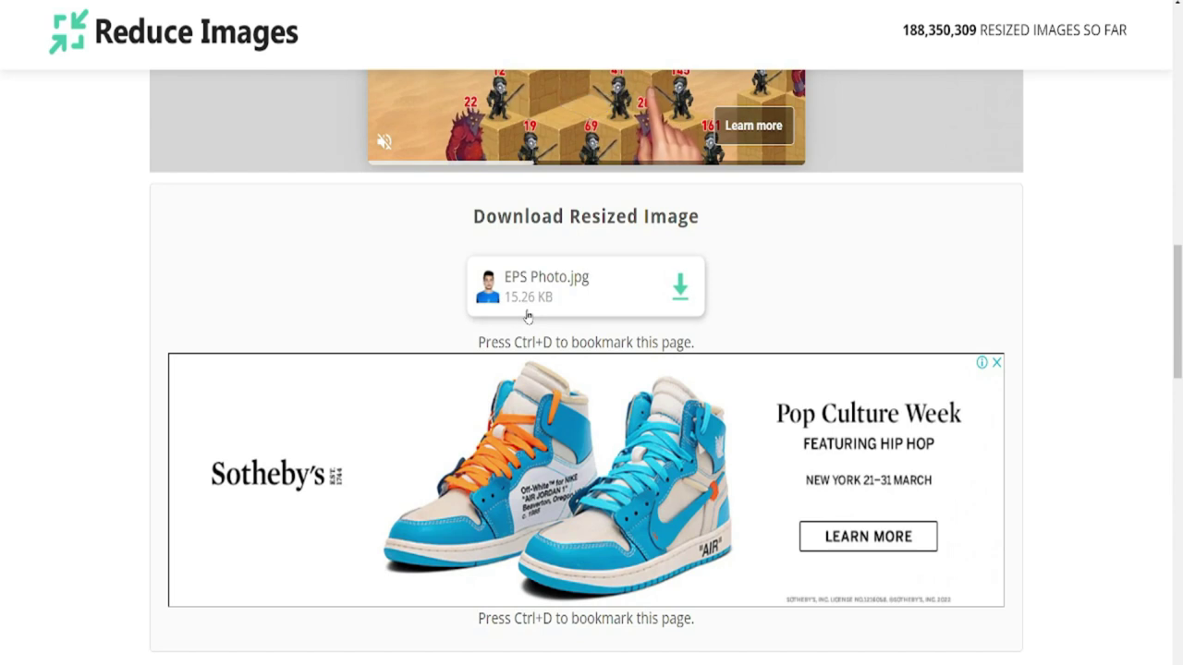
scroll(546, 337, up, 1)
scroll(554, 346, up, 6)
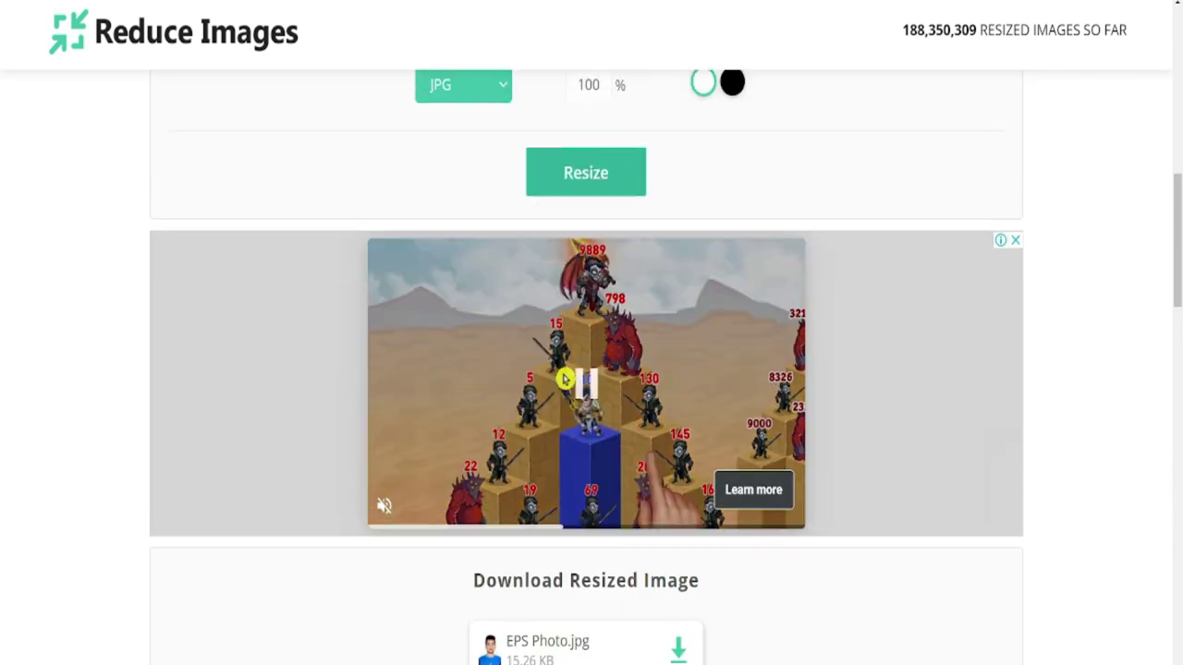
Set the output quality to 95% and resize the image.
double_click(575, 377)
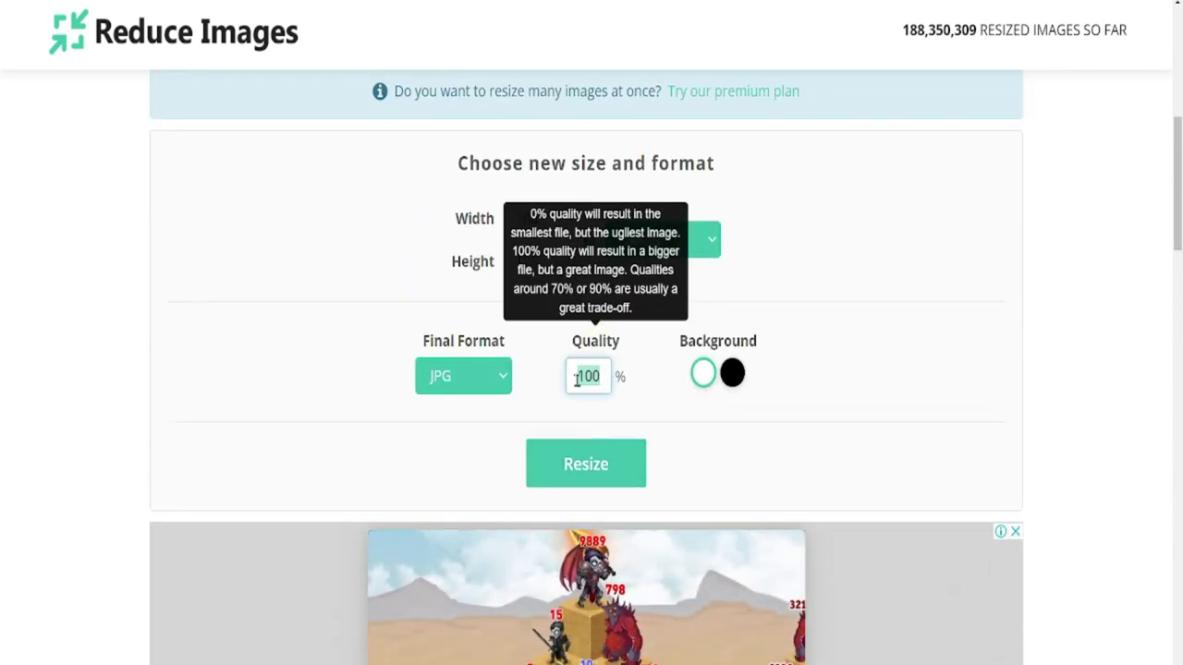
text(95)
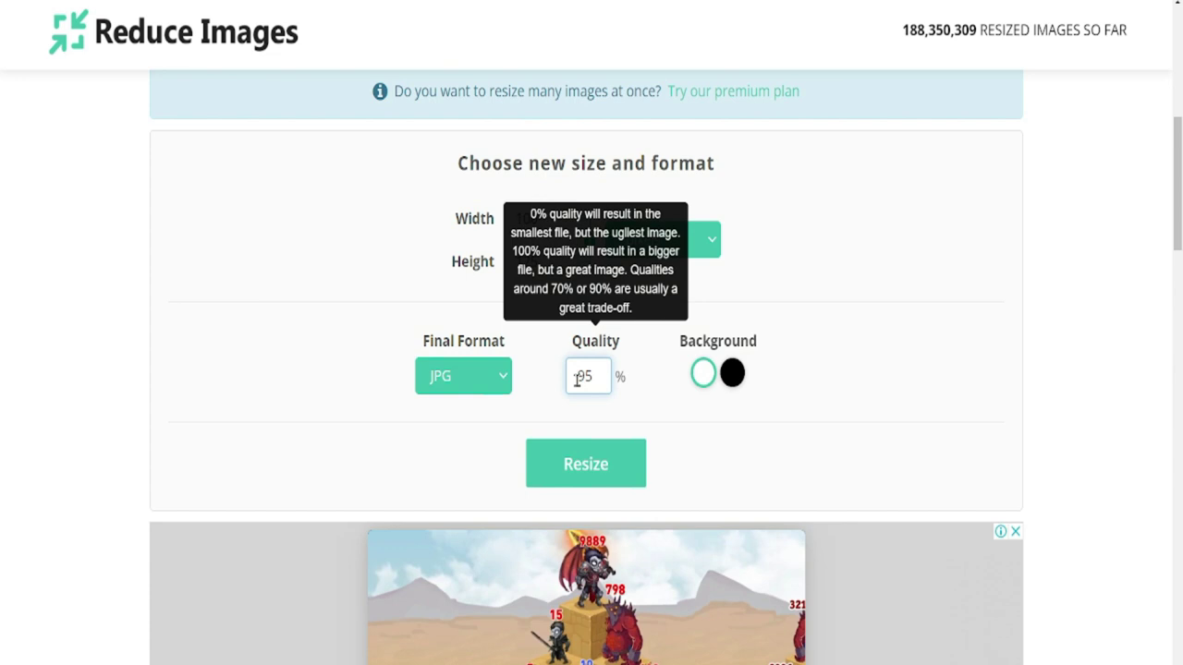
click(575, 462)
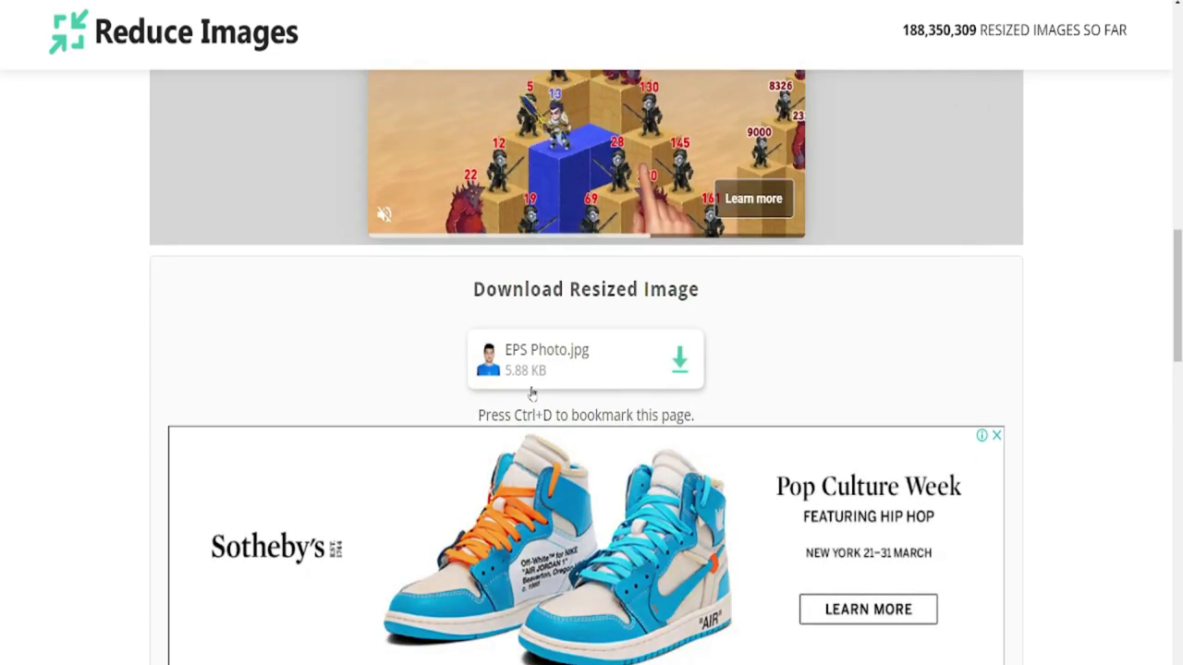
Set the output quality to 99% and resize the image again.
scroll(536, 396, up, 4)
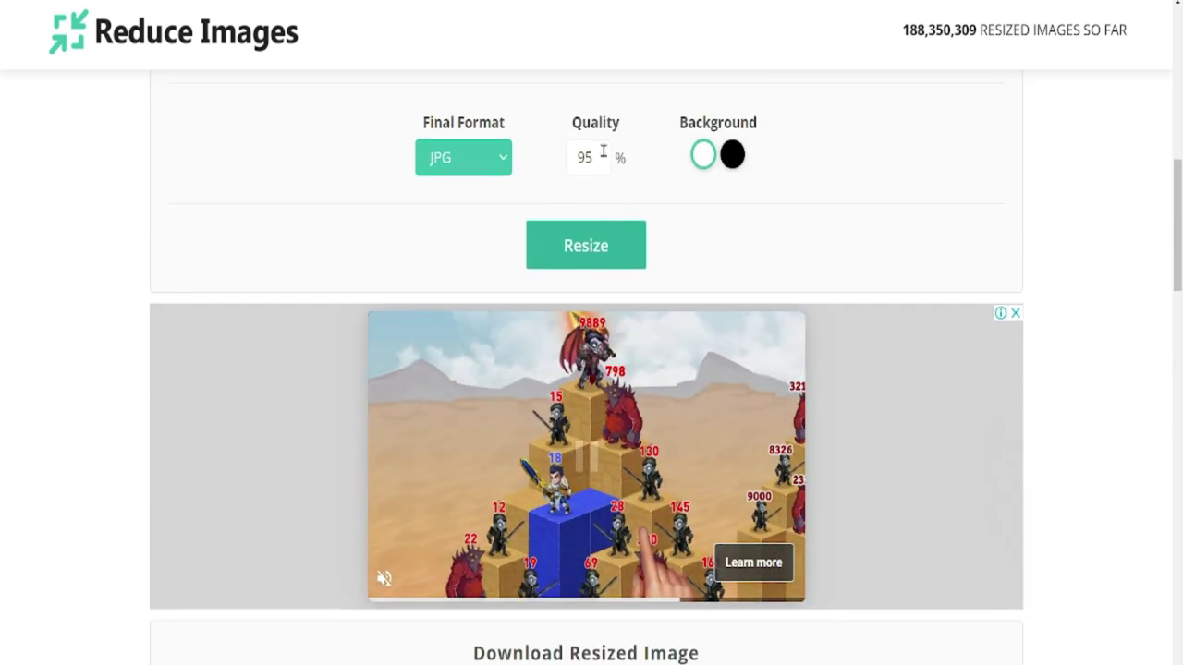
double_click(567, 158)
text(99)
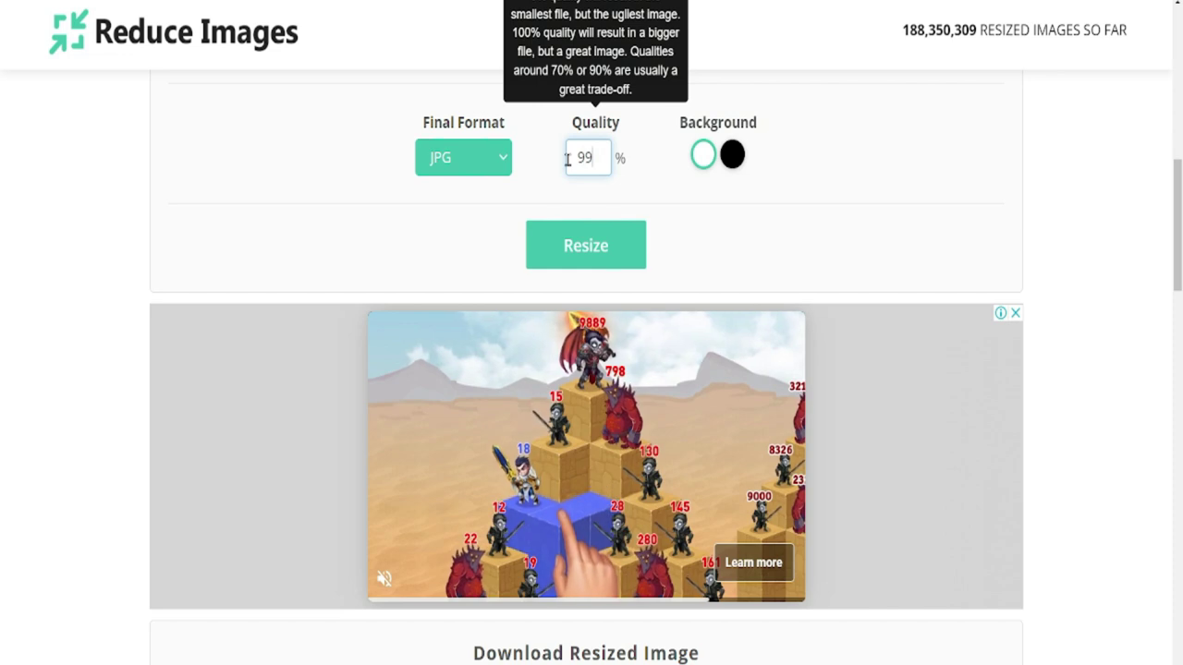
click(596, 254)
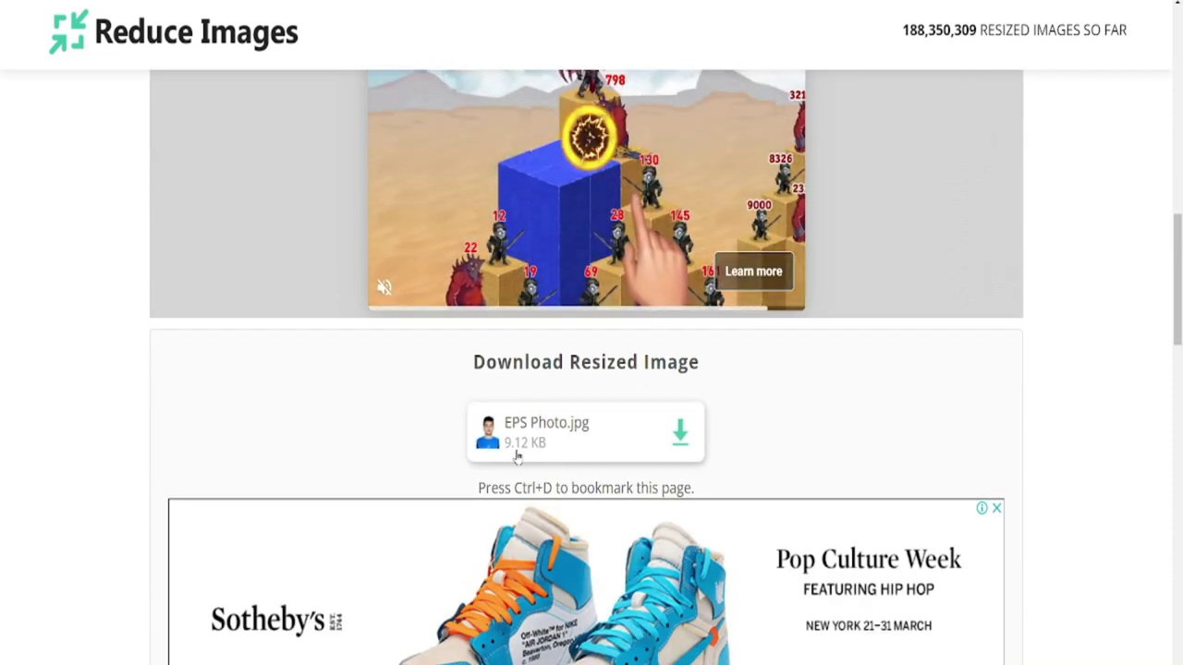
Download the resized EPS Photo.jpg and open the downloaded file to inspect the portrait up close.
click(680, 435)
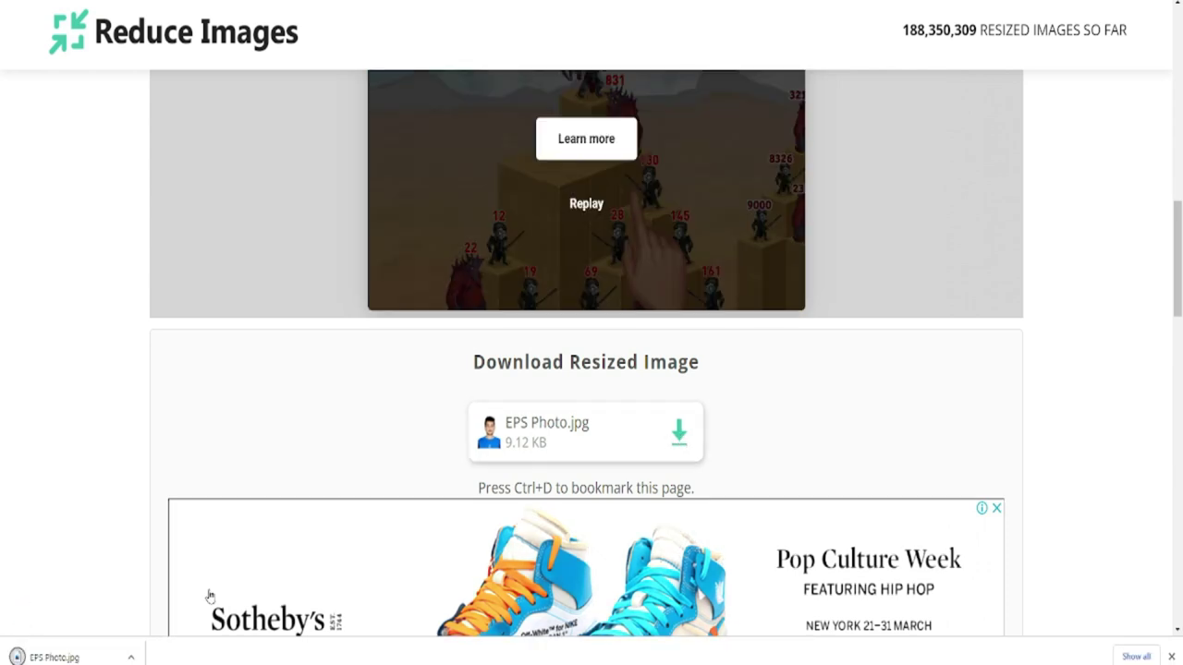
click(127, 657)
click(162, 567)
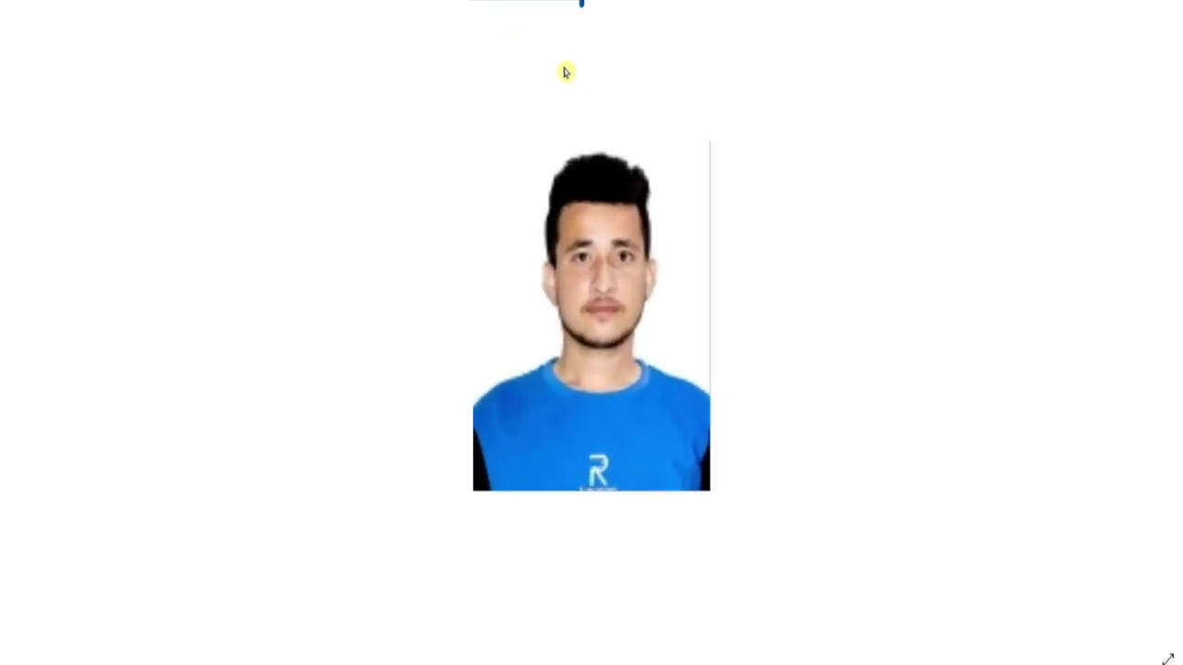
scroll(459, 132, up, 2)
scroll(459, 131, down, 3)
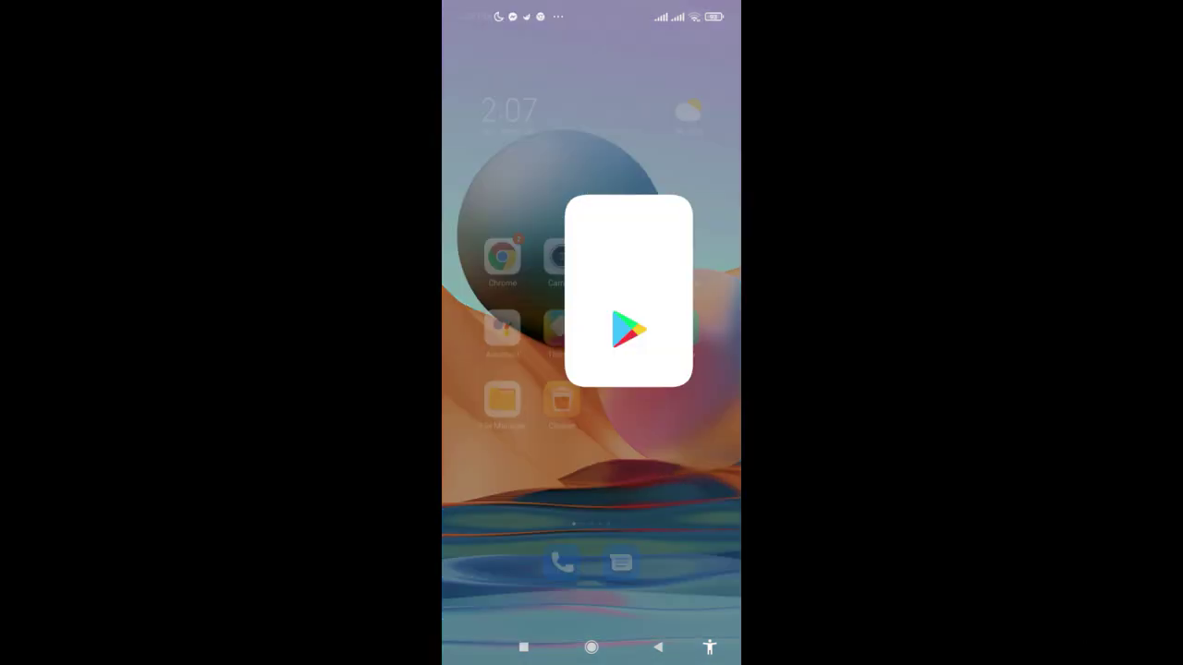
In the phone's Play Store, search for Adobe Scan and open the installed app.
click(517, 46)
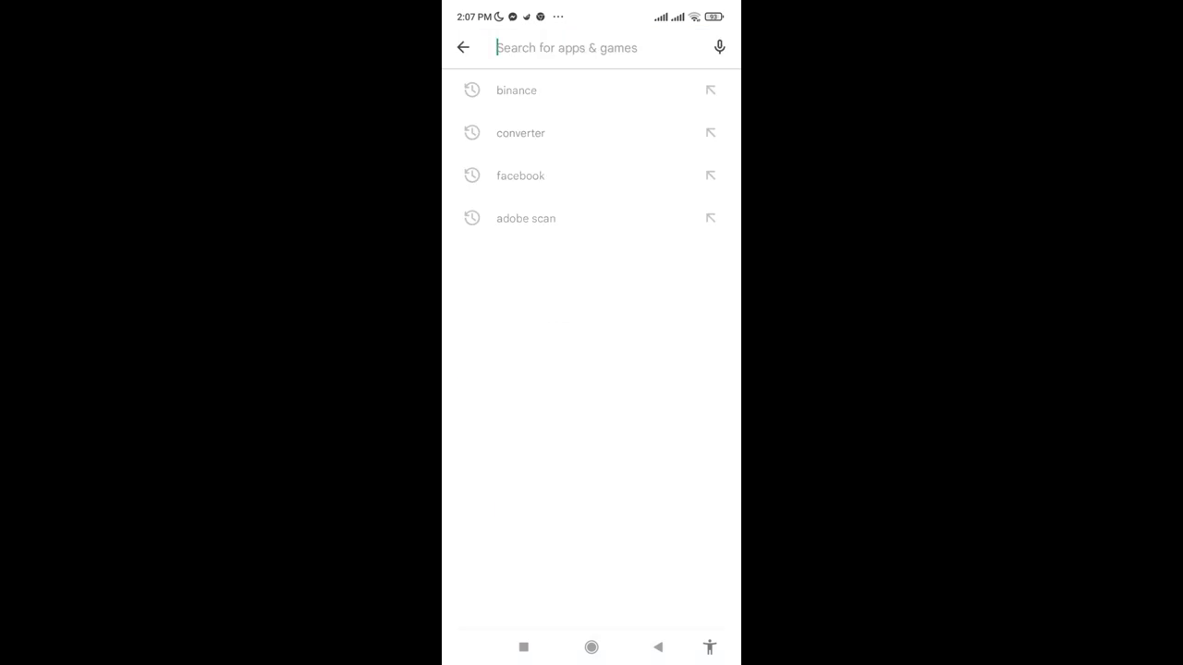
text(ad)
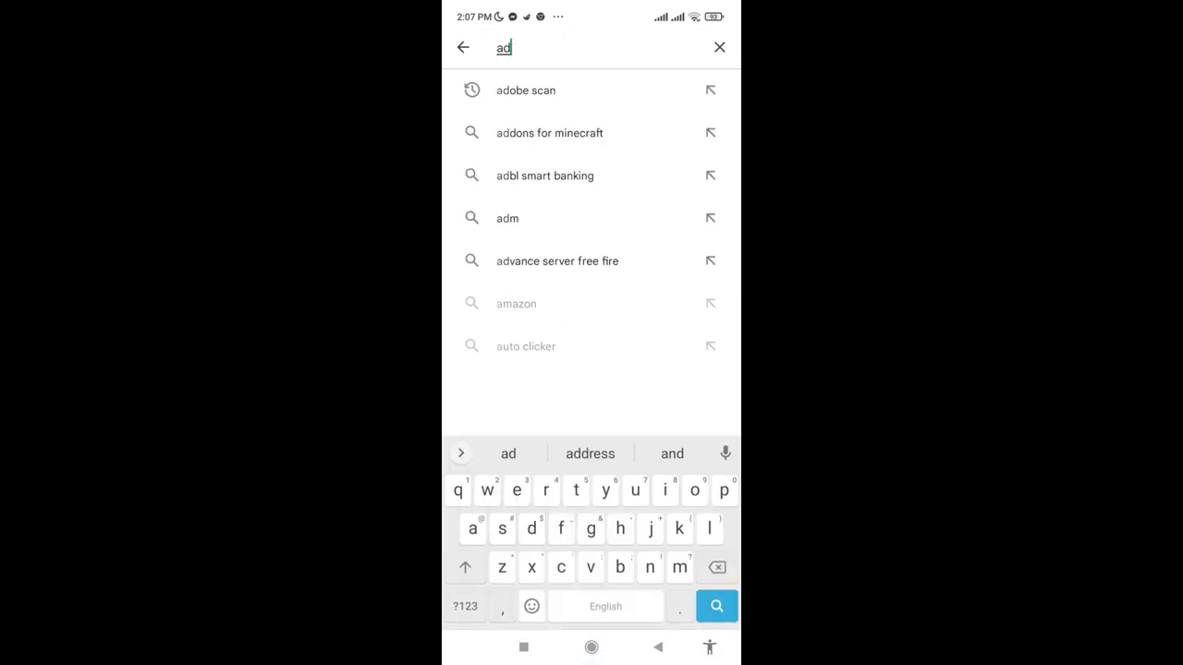
click(526, 89)
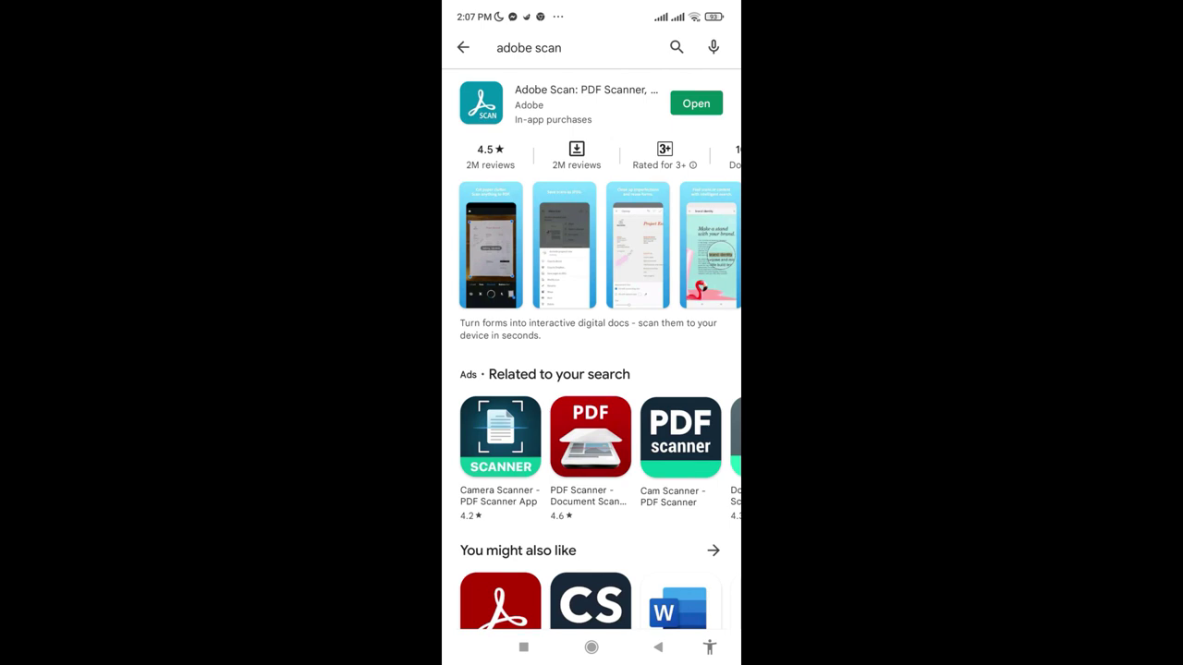
click(696, 102)
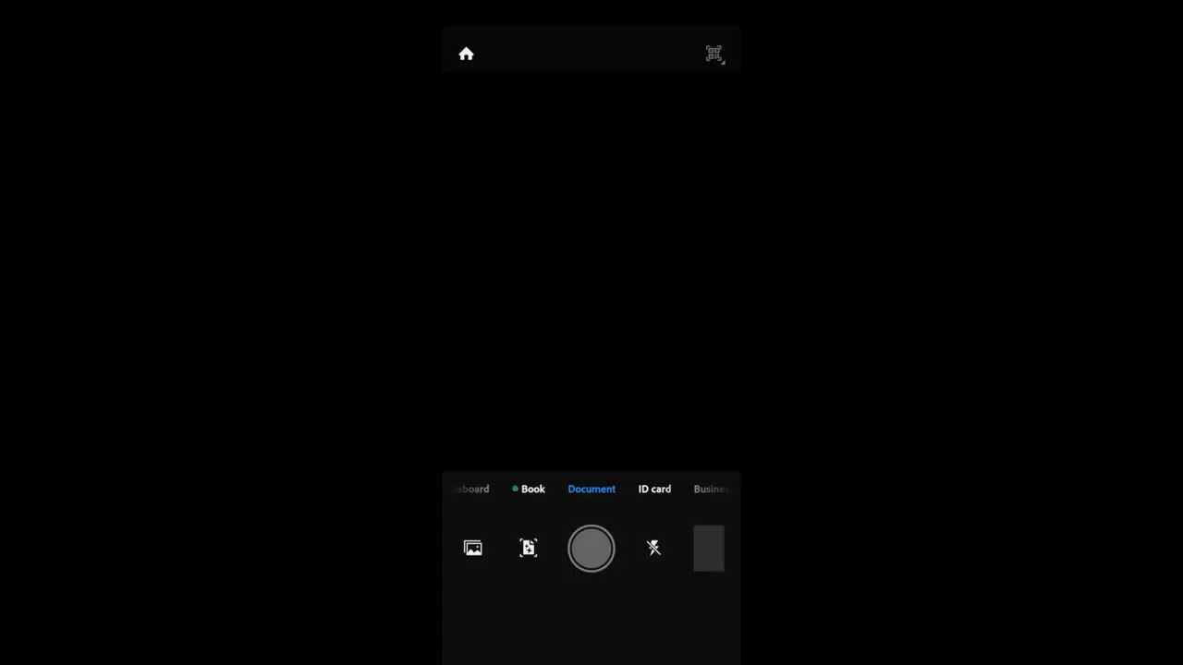